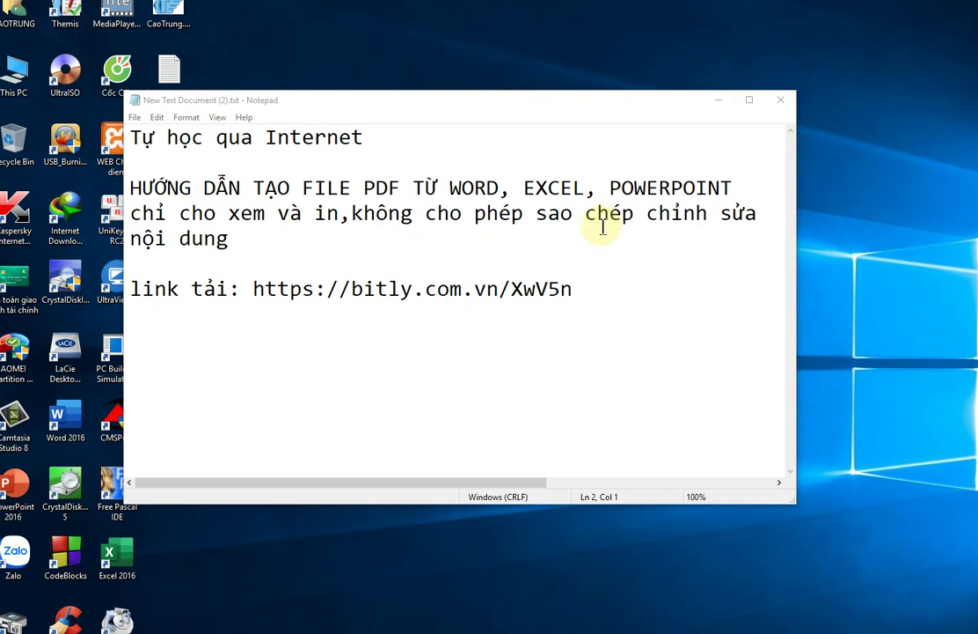
click(299, 244)
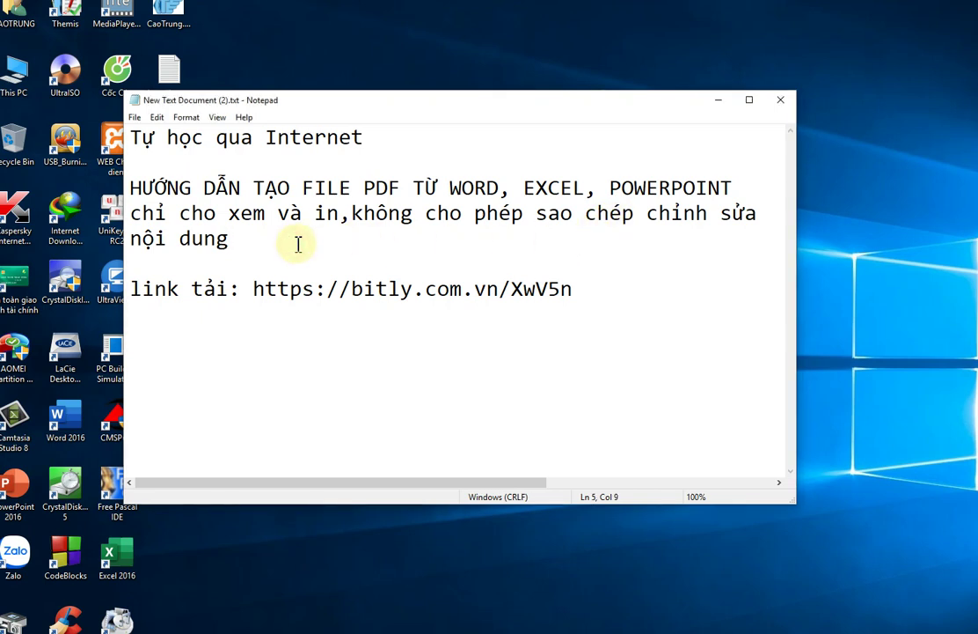
text(.)
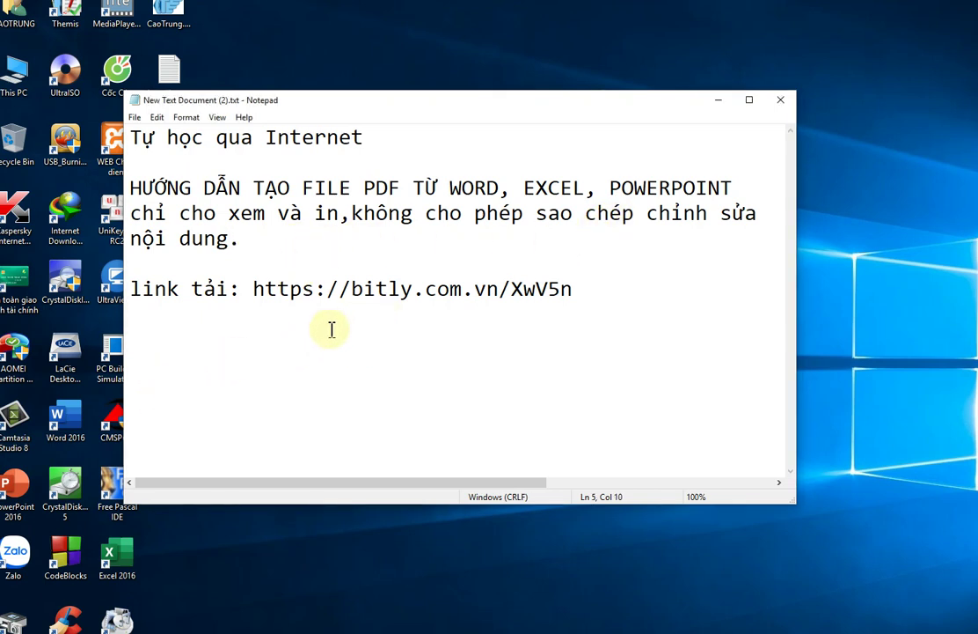
drag(252, 288, 578, 293)
key(ctrl+c)
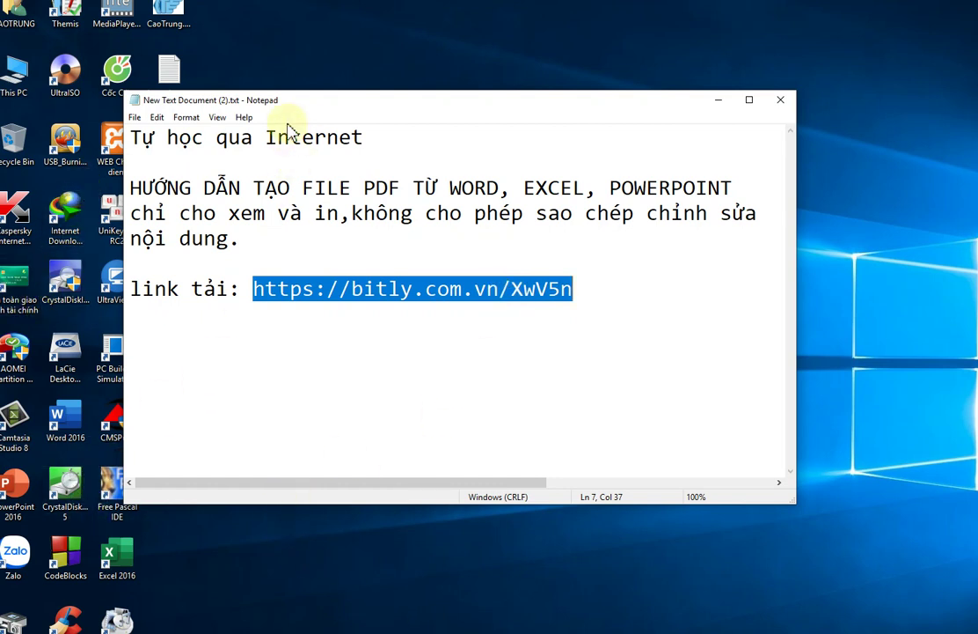
click(112, 84)
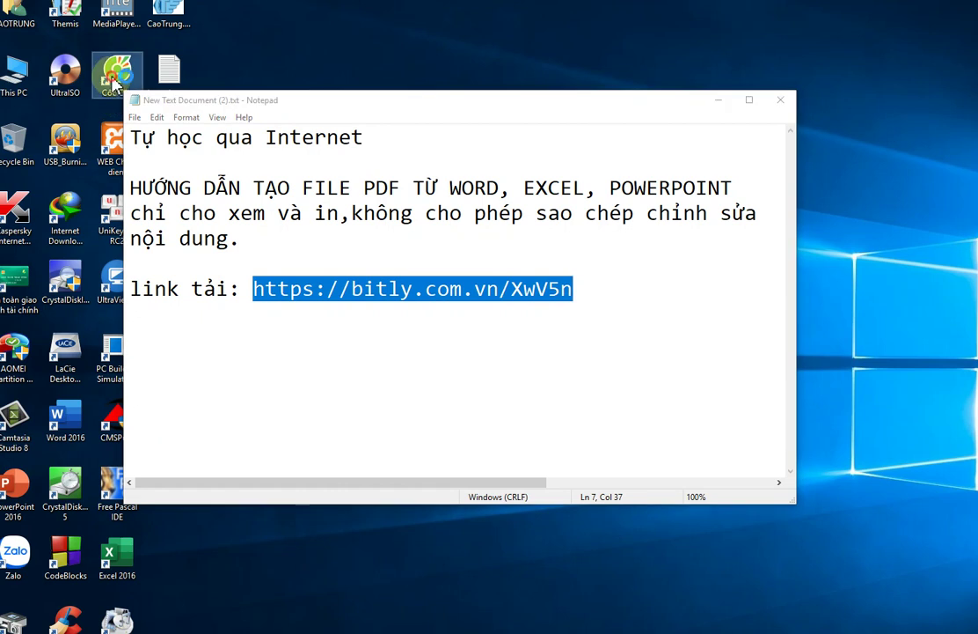
double_click(115, 83)
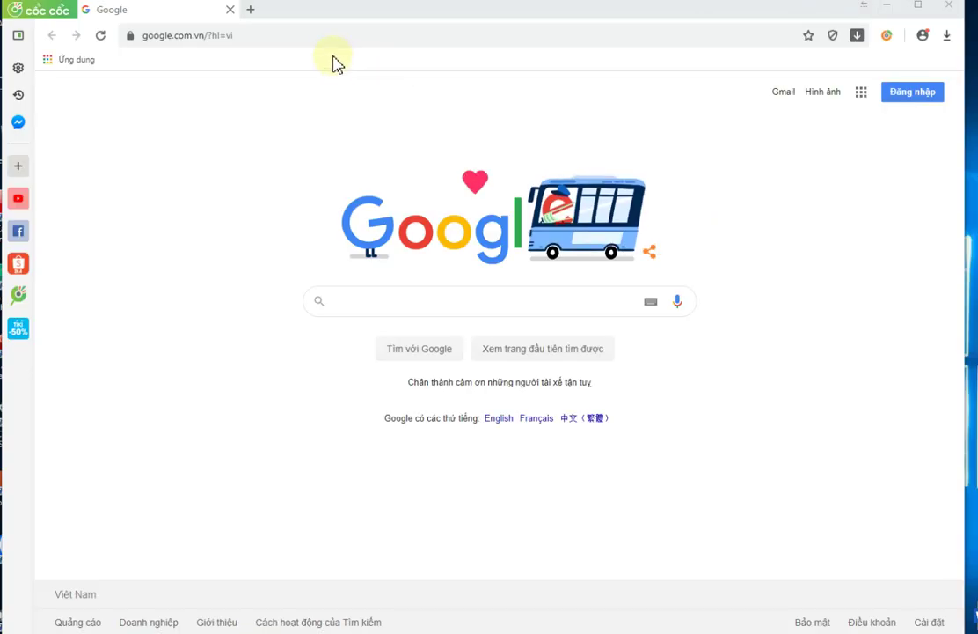
click(269, 35)
drag(310, 35, 88, 44)
key(ctrl+v)
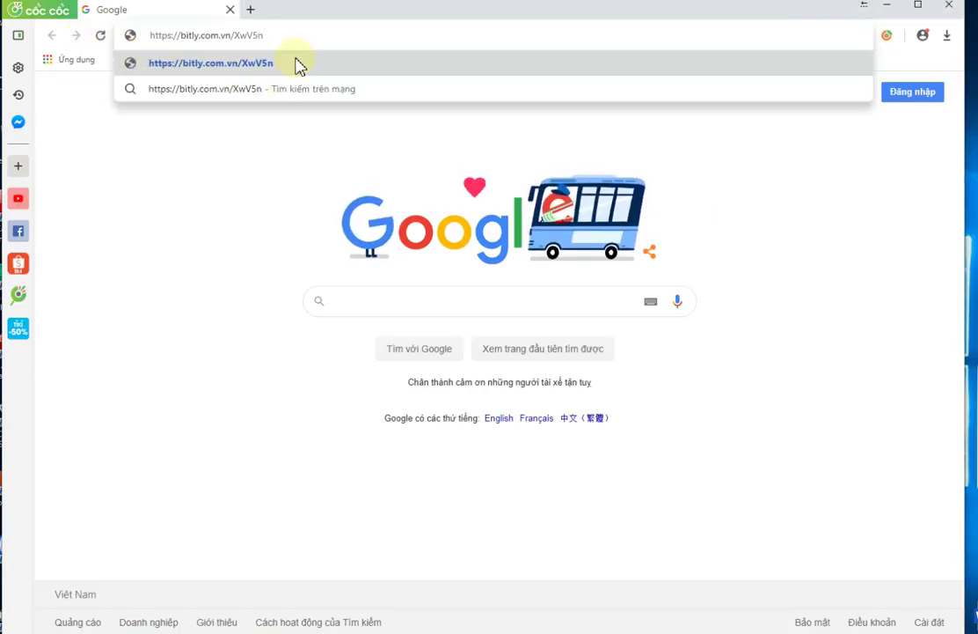
key(Return)
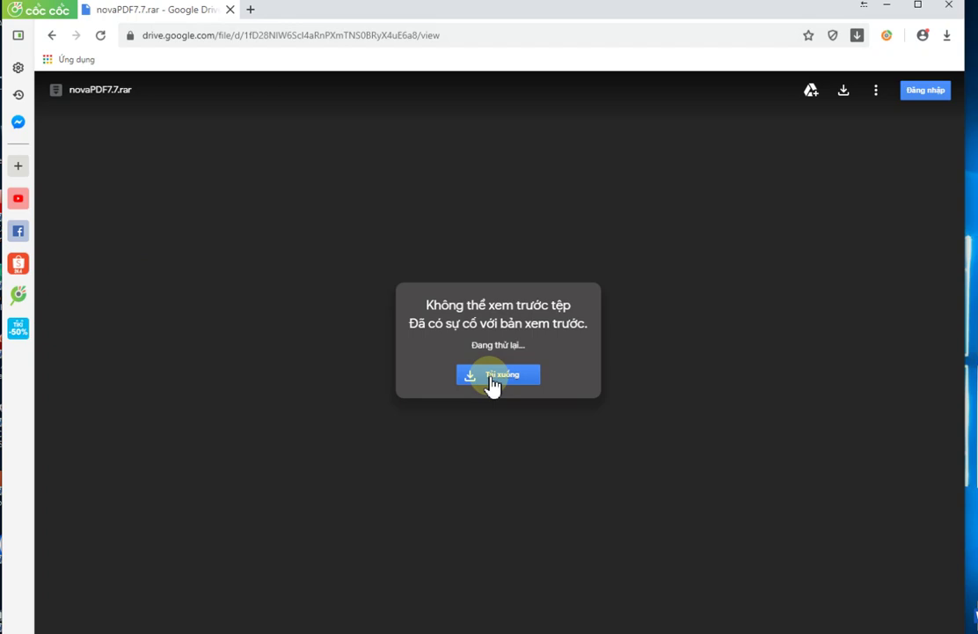
Download novaPDF7.7.rar from Google Drive and show the downloaded archive in its folder.
click(490, 377)
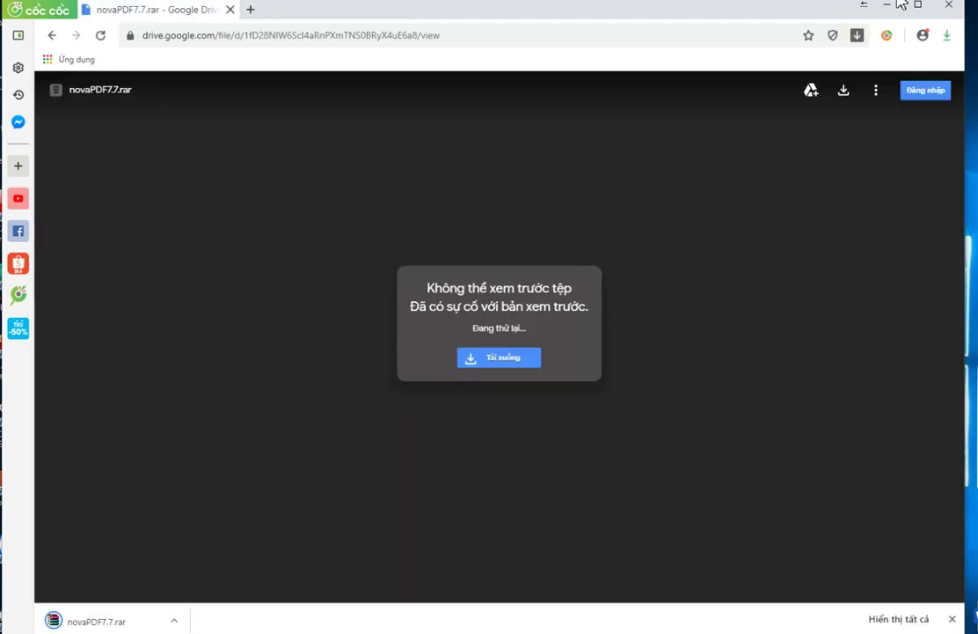
click(175, 623)
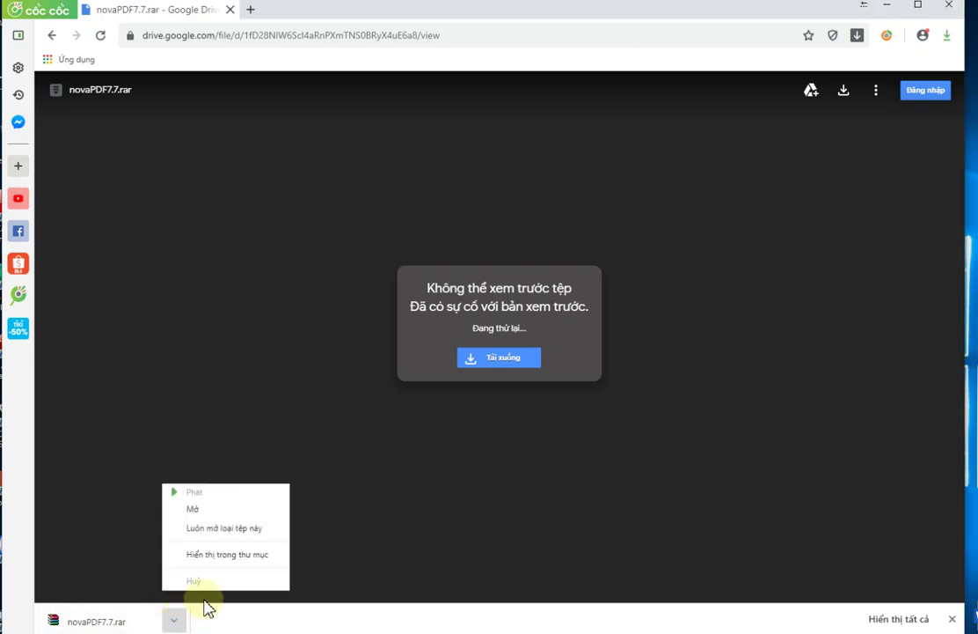
click(233, 561)
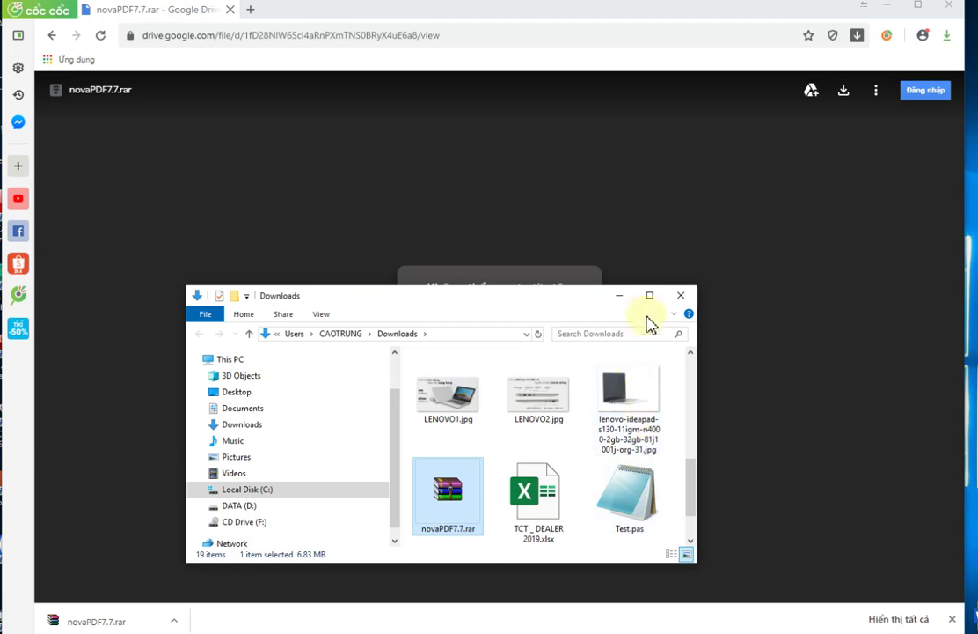
Show the Downloads folder as a list and delete all loose files except novaPDF7.7.rar, dismissing the missing-item errors.
right_click(508, 452)
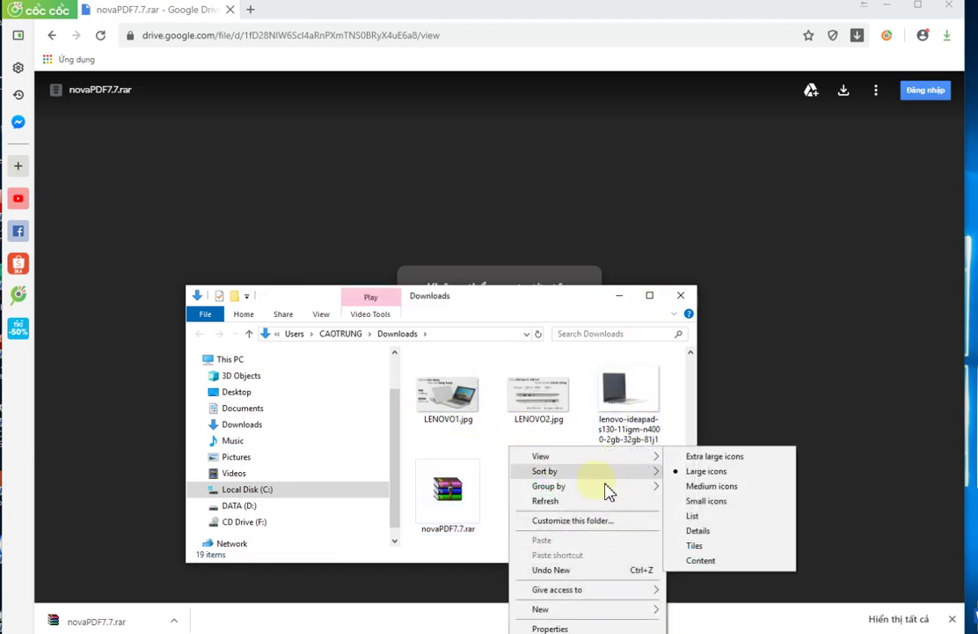
click(695, 515)
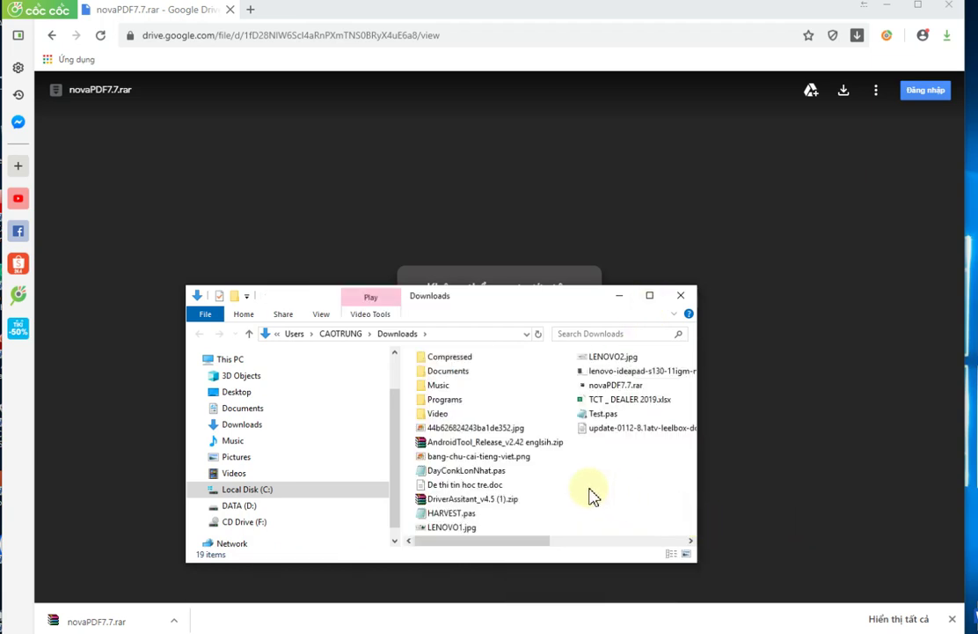
click(457, 442)
click(466, 428)
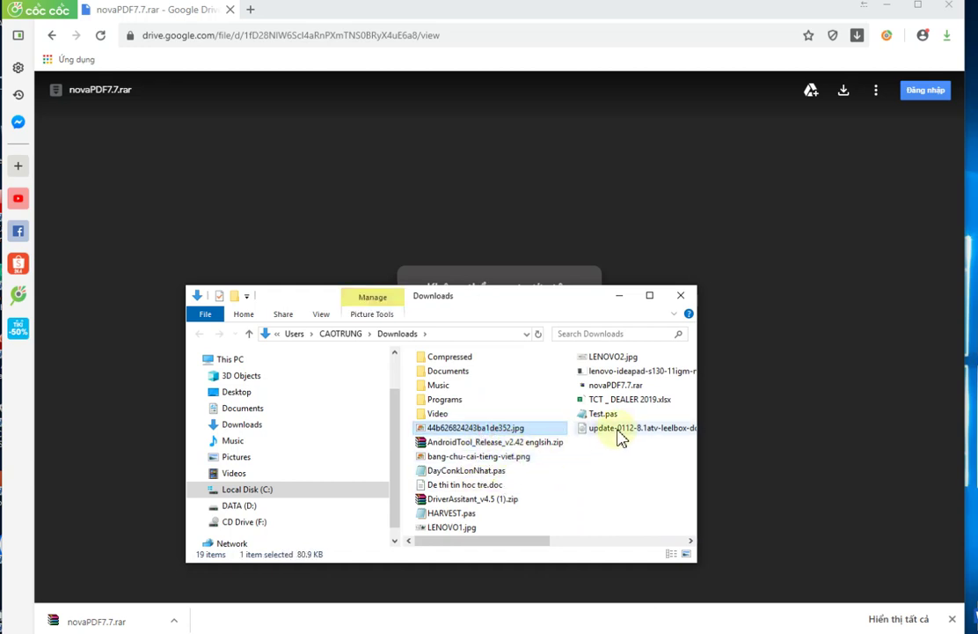
shift+click(620, 437)
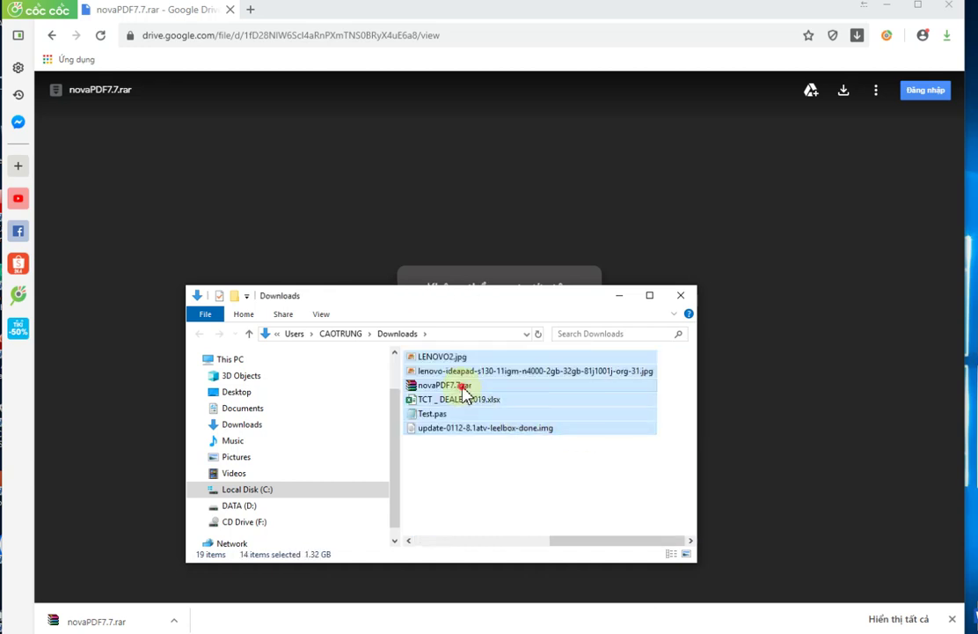
ctrl+click(462, 387)
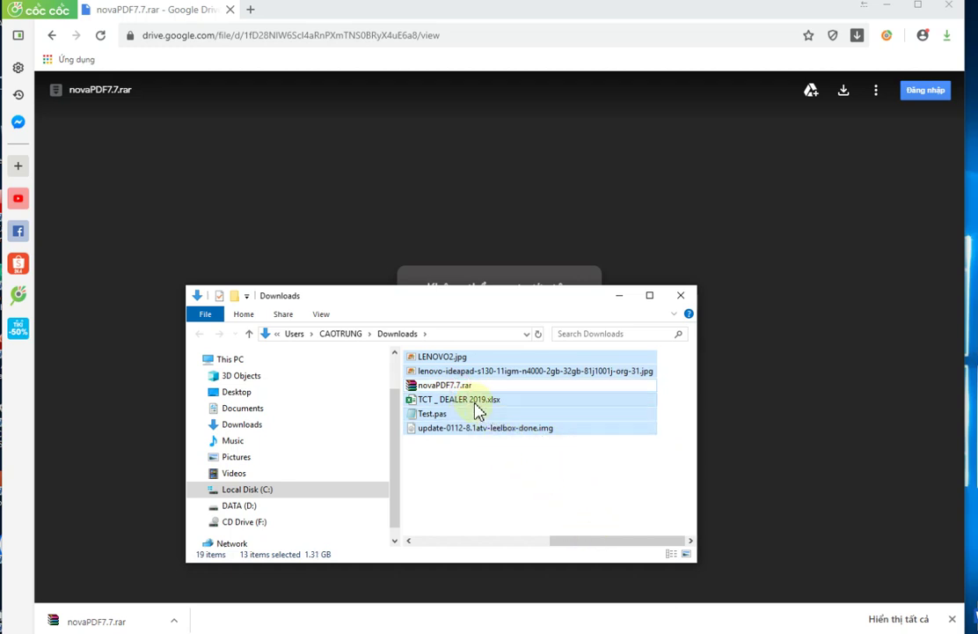
key(Delete)
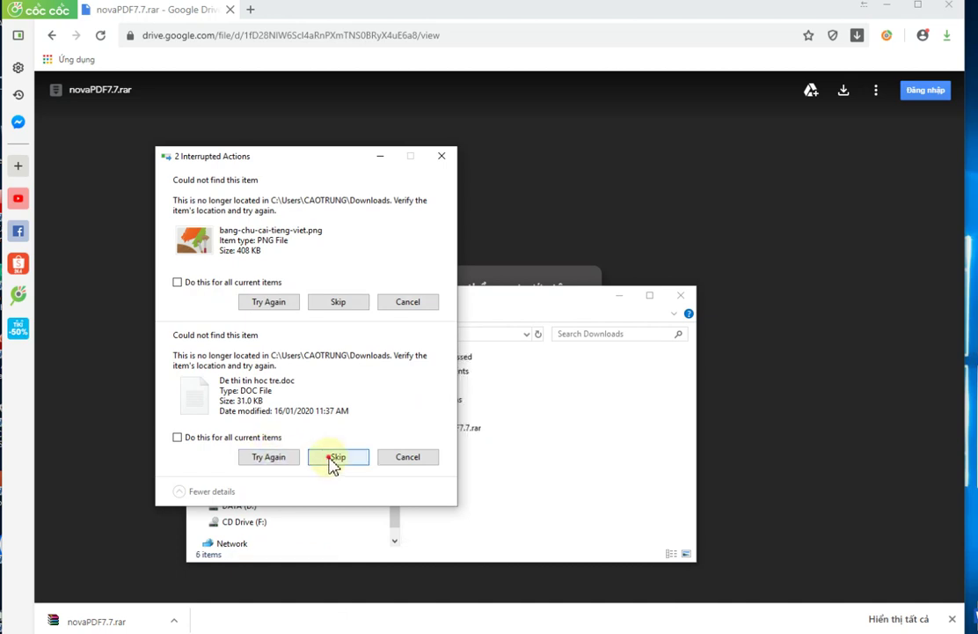
click(332, 463)
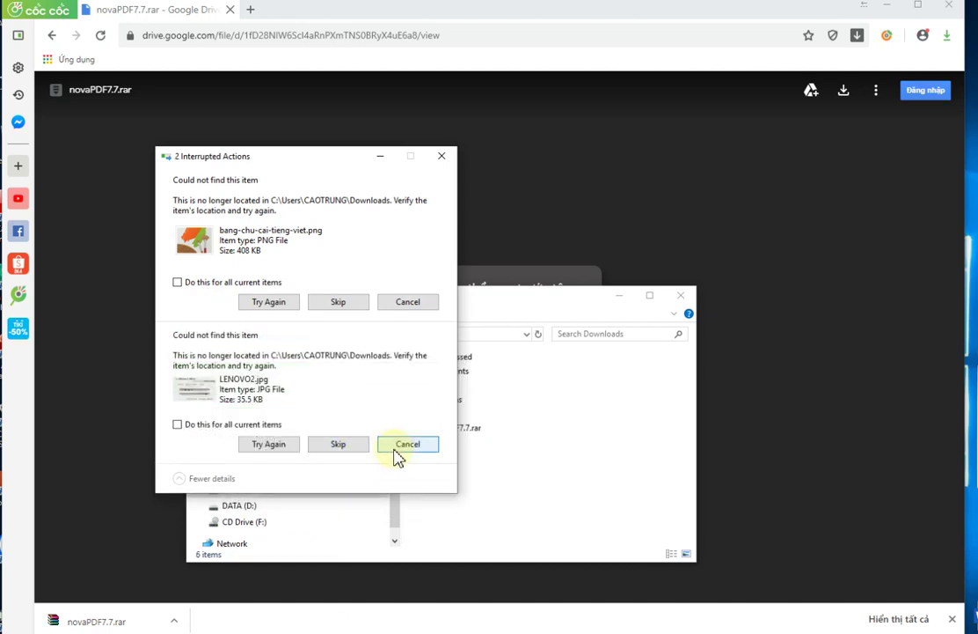
click(402, 448)
click(515, 493)
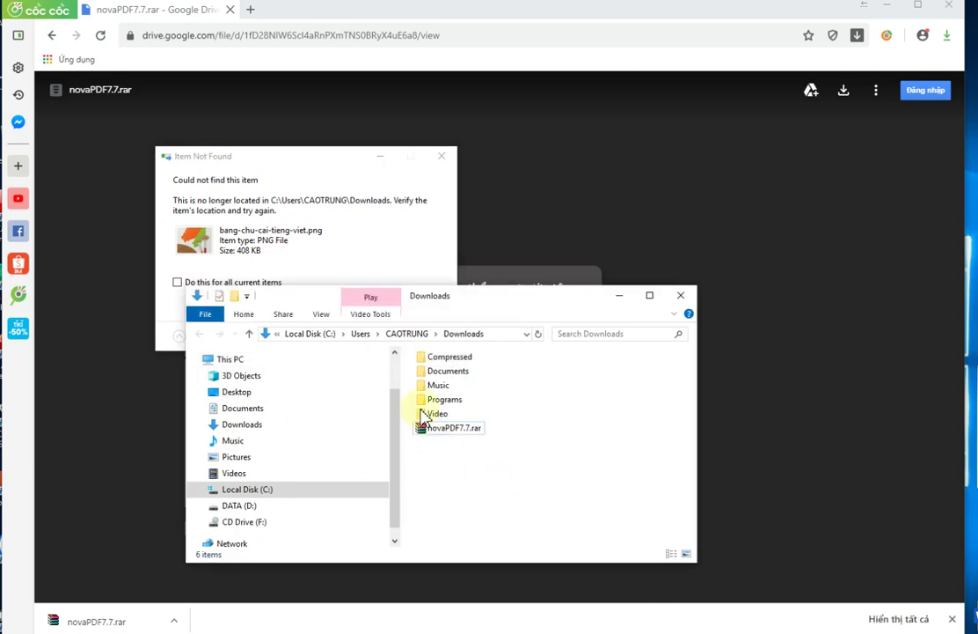
click(434, 239)
key(Escape)
Extract novaPDF7.7.rar in the Downloads folder.
click(453, 430)
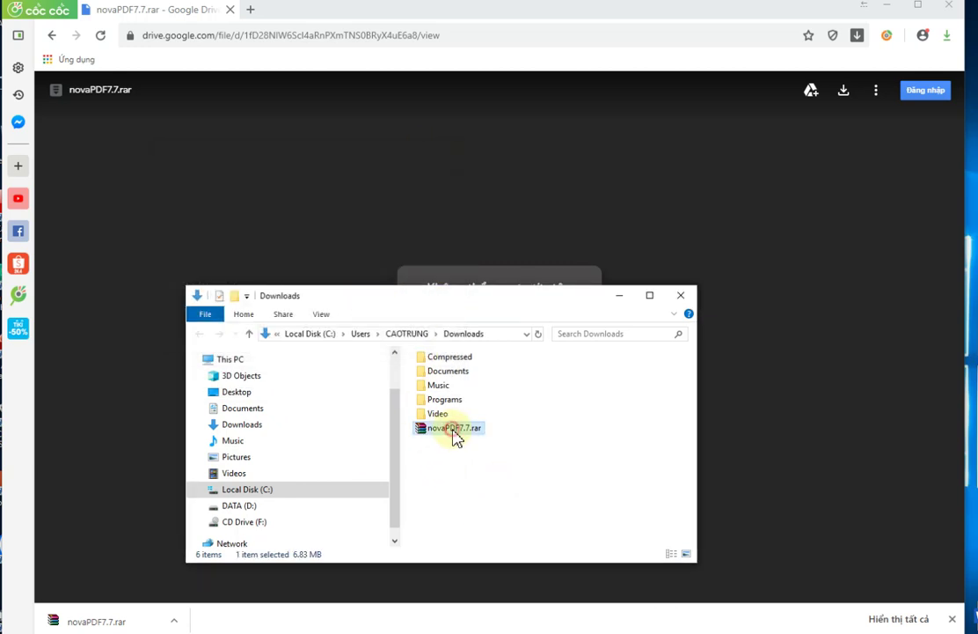
right_click(462, 428)
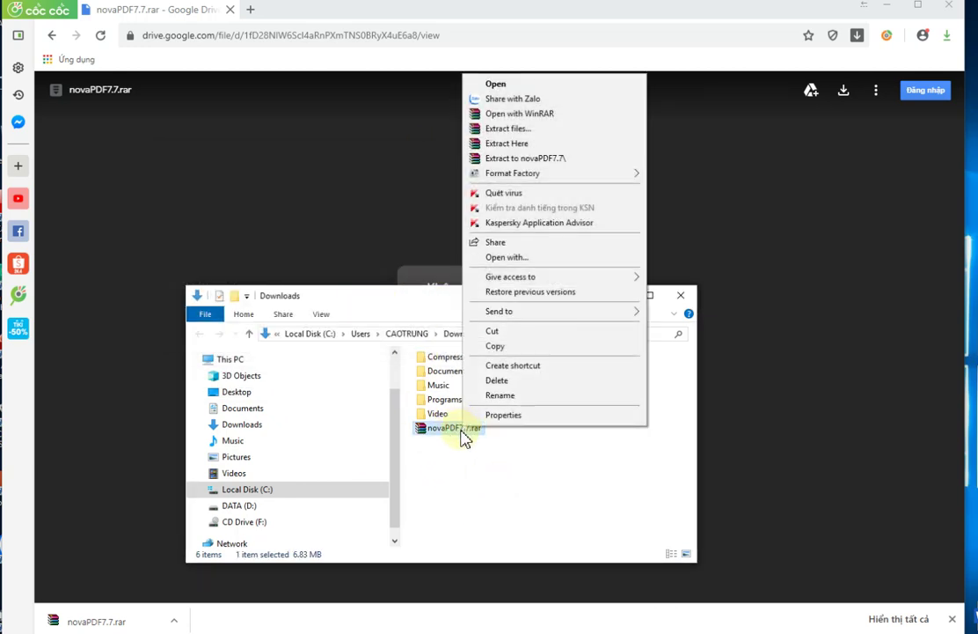
click(511, 148)
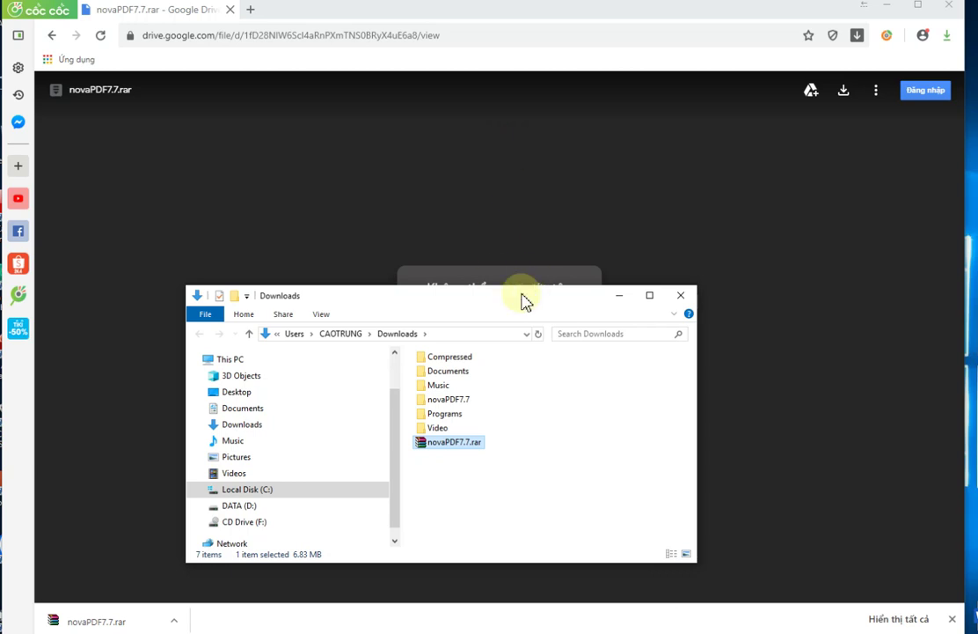
Open the extracted novaPDF7.7 folder and run the installer novapp.exe.
click(453, 401)
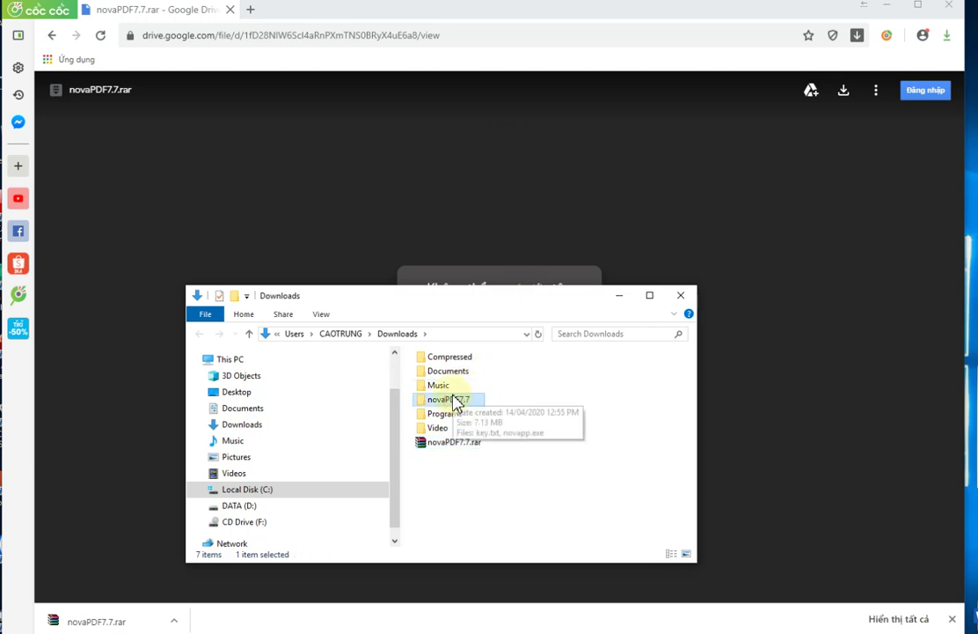
double_click(452, 401)
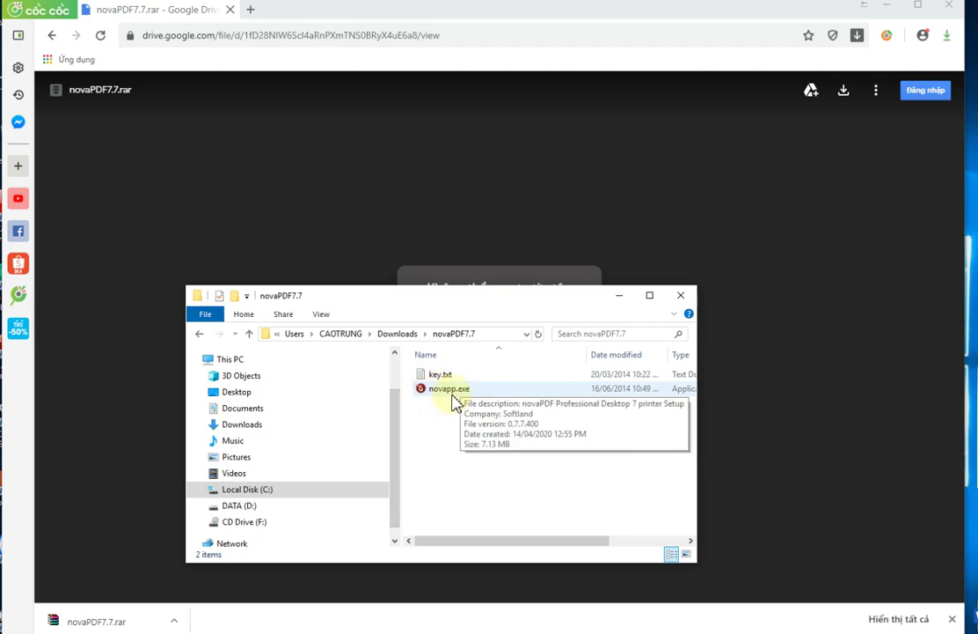
click(456, 398)
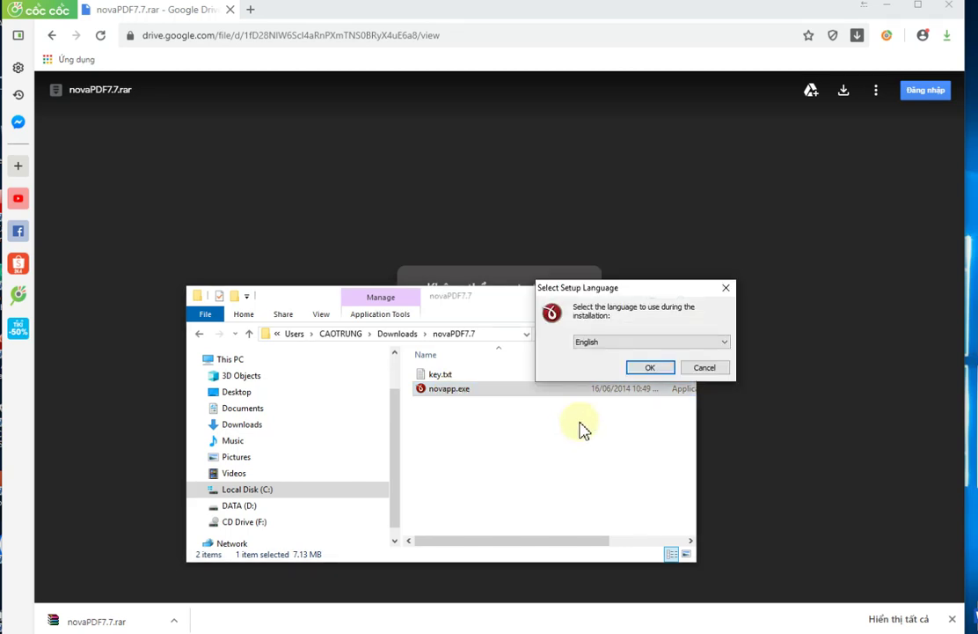
Choose Vietnamese as the setup language and confirm it.
click(630, 343)
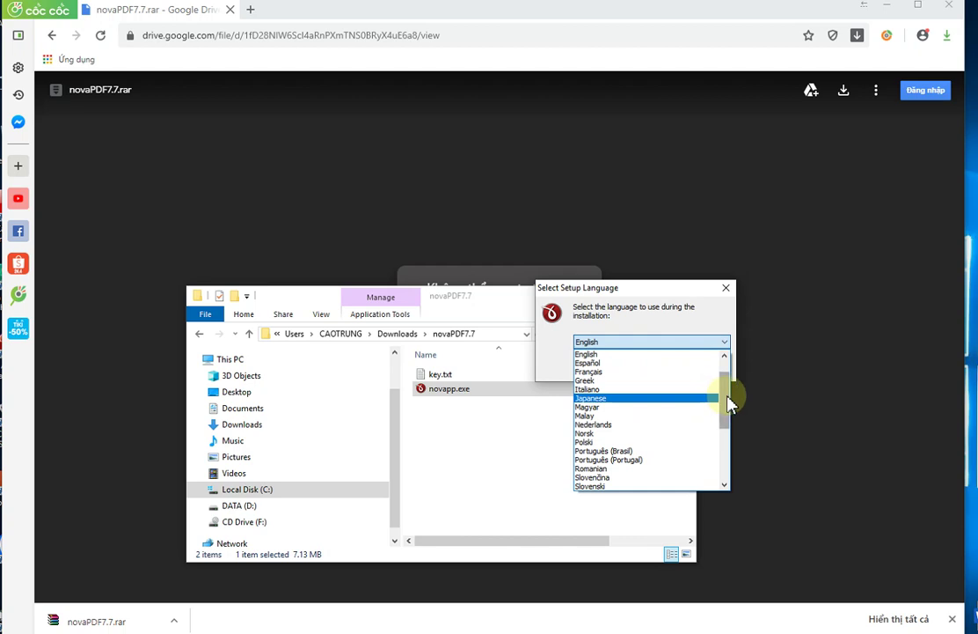
drag(728, 403, 721, 463)
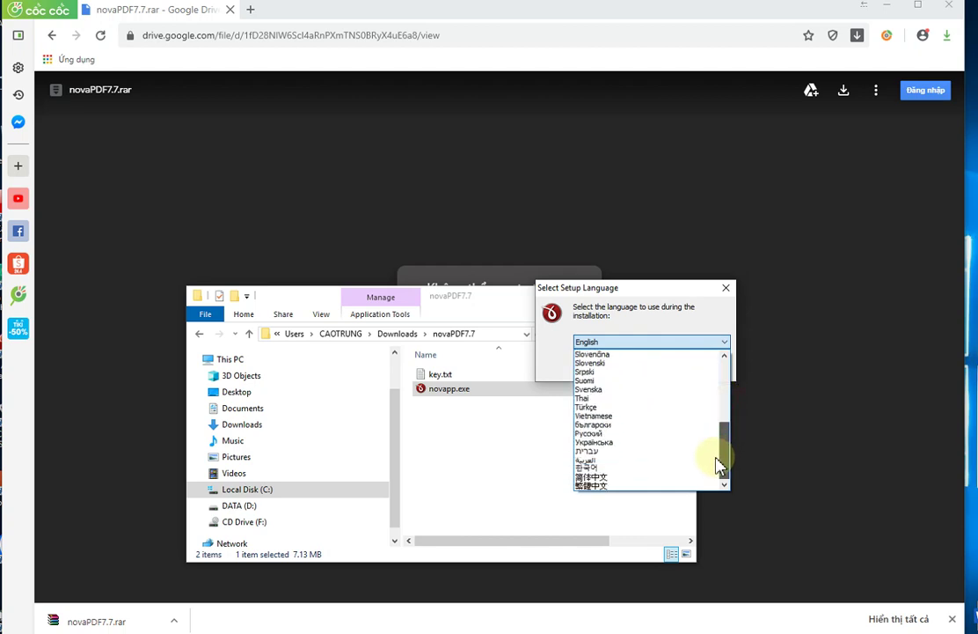
click(623, 420)
click(650, 367)
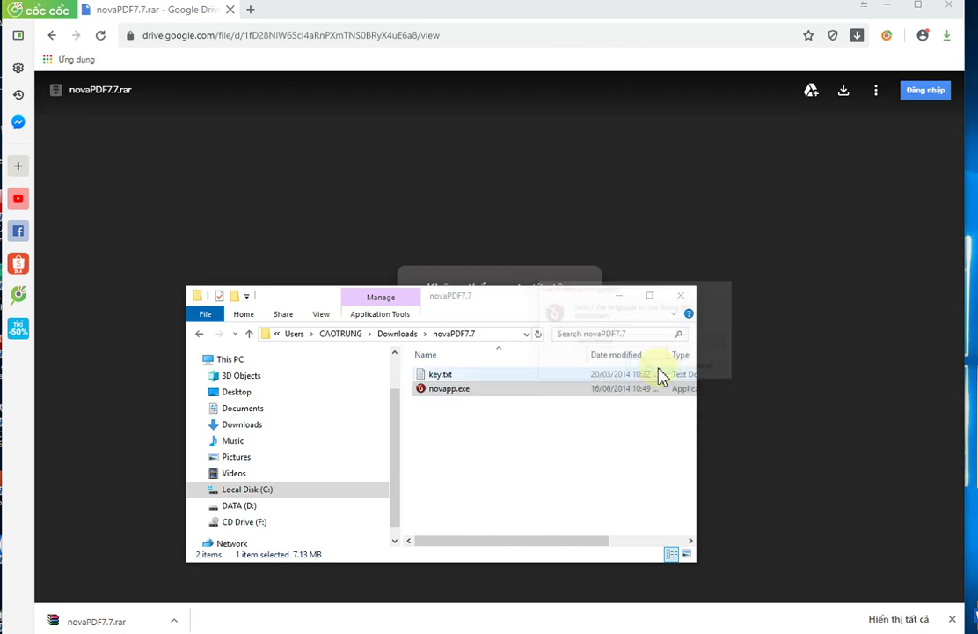
Proceed past the setup welcome page and accept the novaPDF license agreement.
click(715, 447)
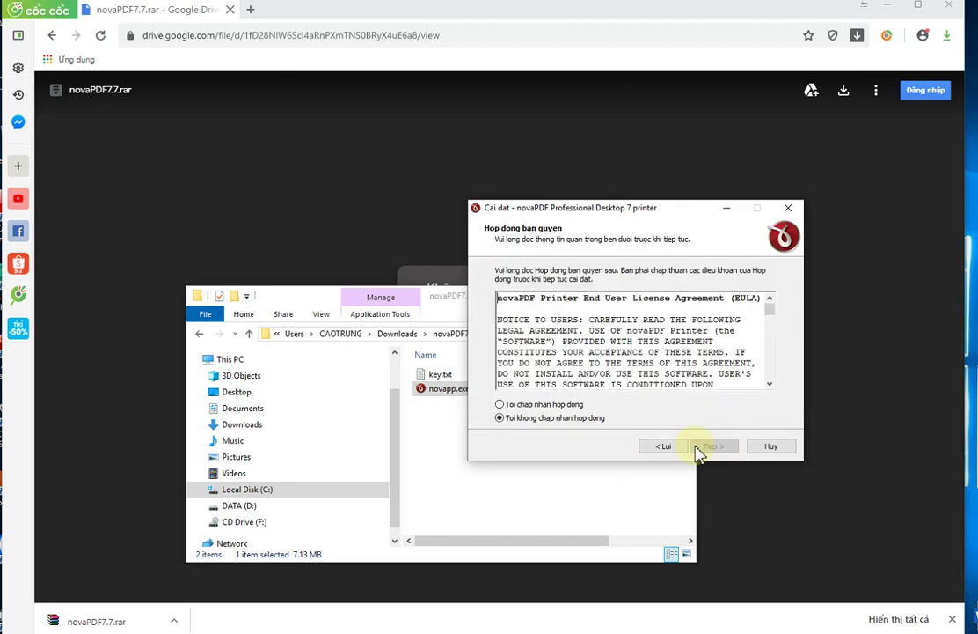
click(561, 405)
click(713, 446)
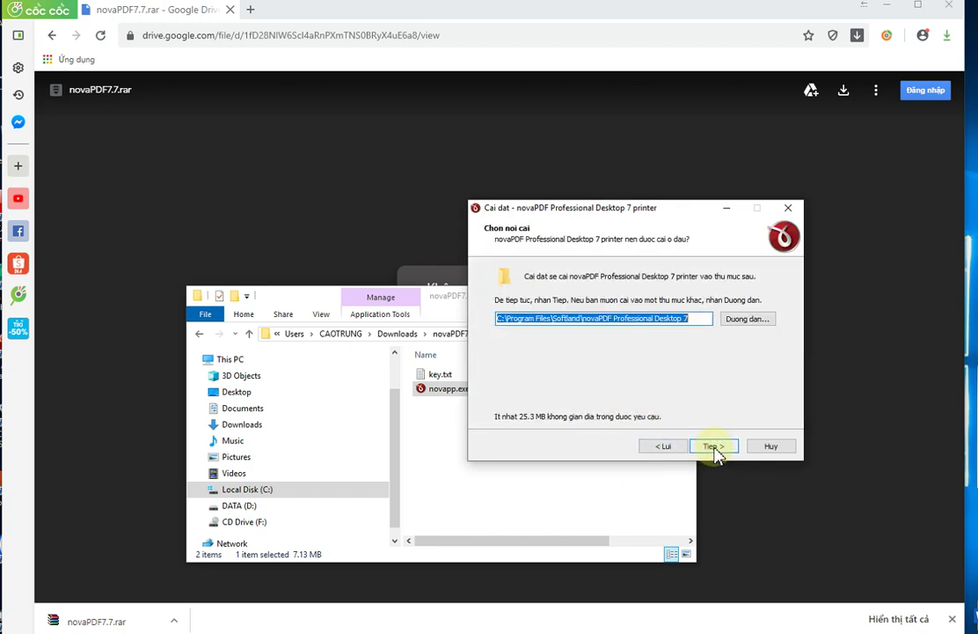
Keep the default install folder, Start menu setting and printer name novaPDF, without making it the default printer.
click(713, 446)
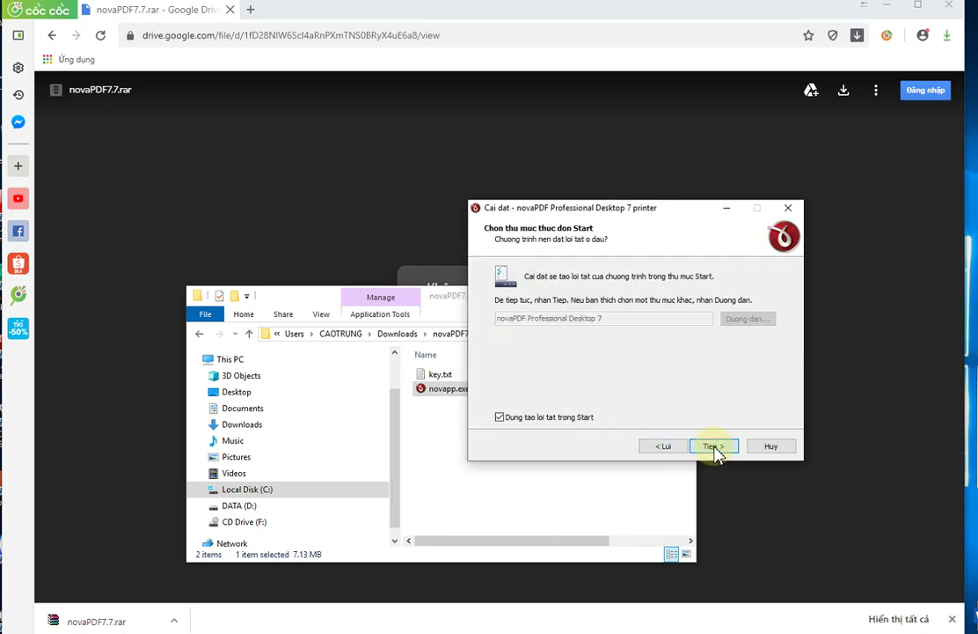
click(714, 447)
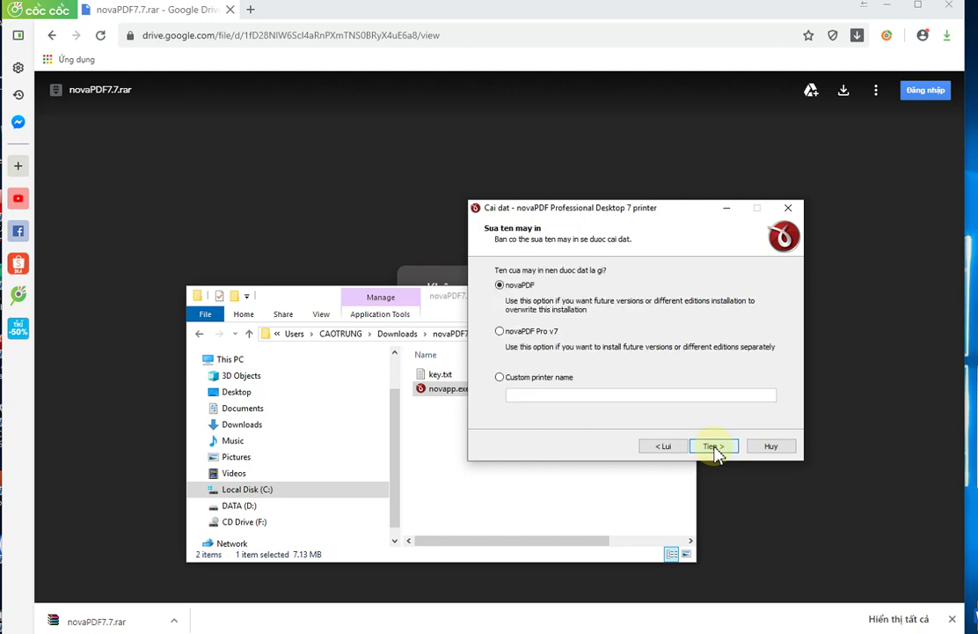
click(714, 447)
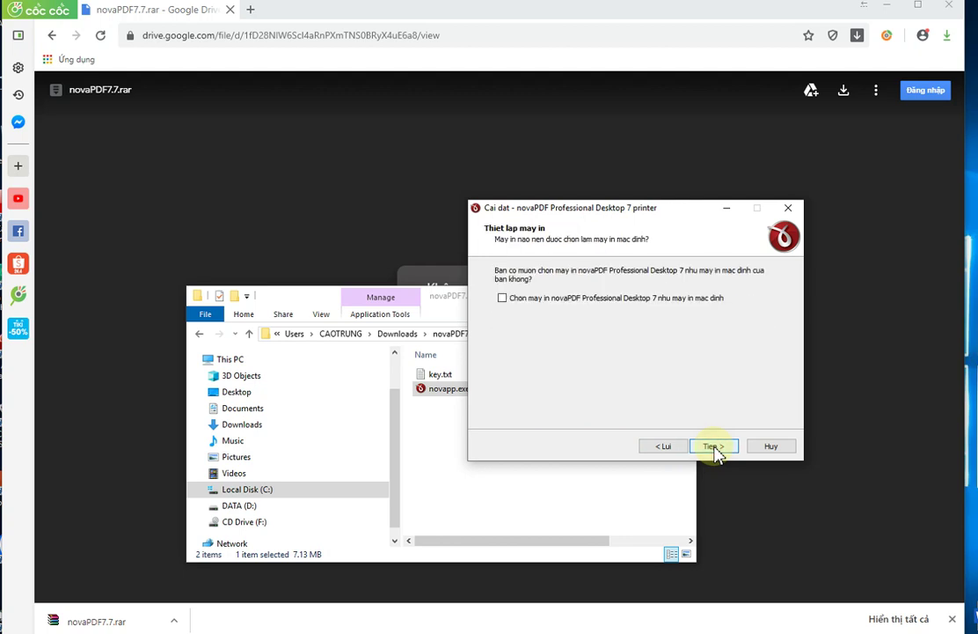
click(714, 447)
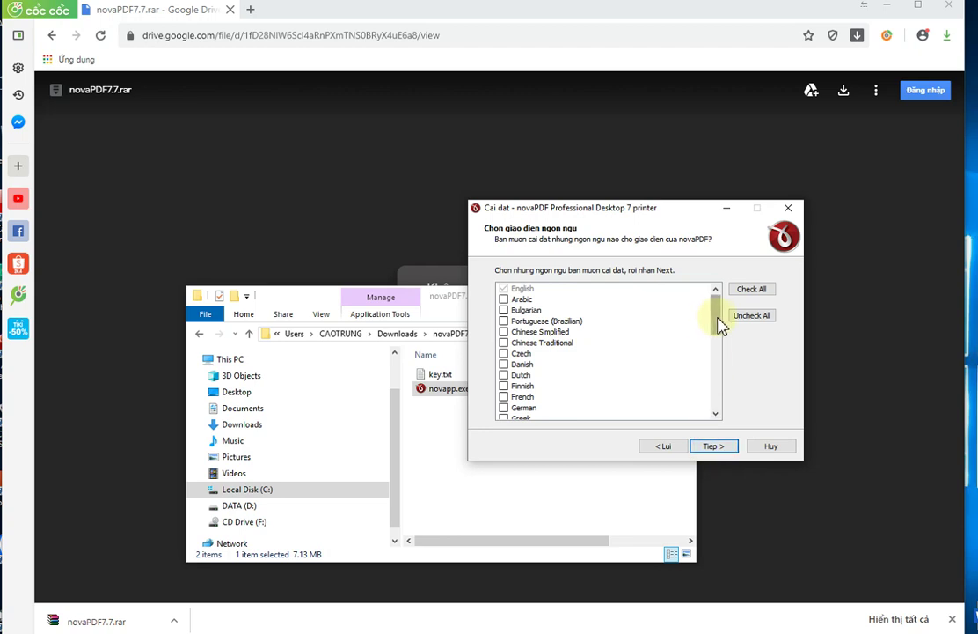
Add Vietnamese to the interface languages to install and continue to the default language choice.
drag(719, 316, 716, 394)
click(537, 408)
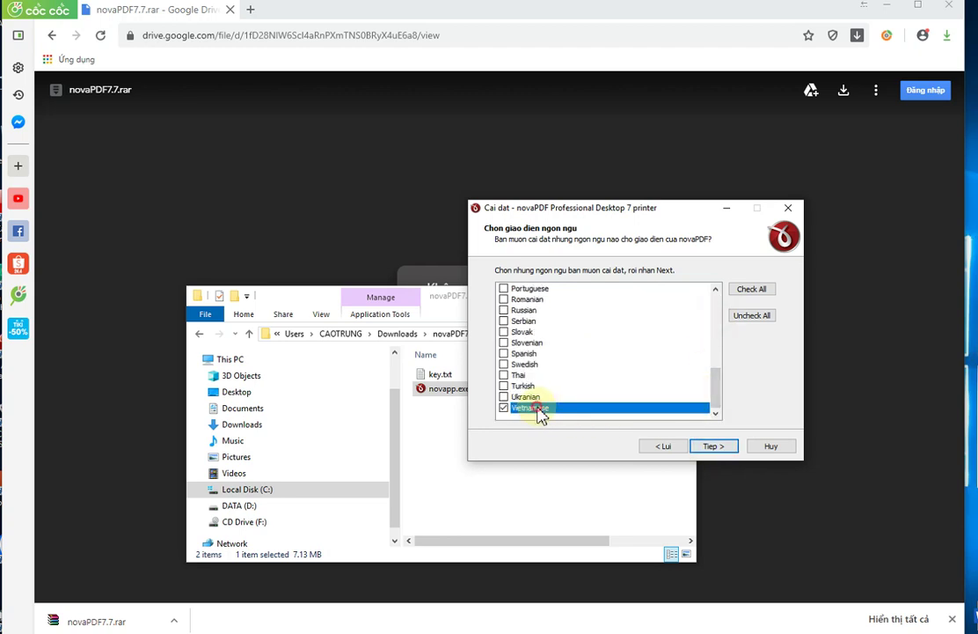
click(715, 447)
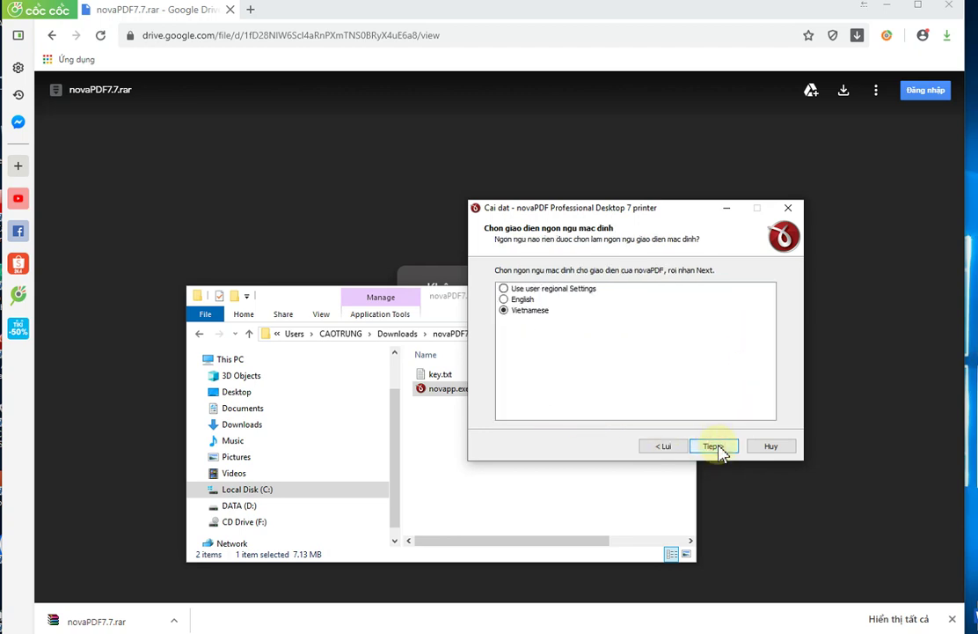
Keep Vietnamese as the default interface language, include the Microsoft Office add-in and start the novaPDF installation.
click(715, 447)
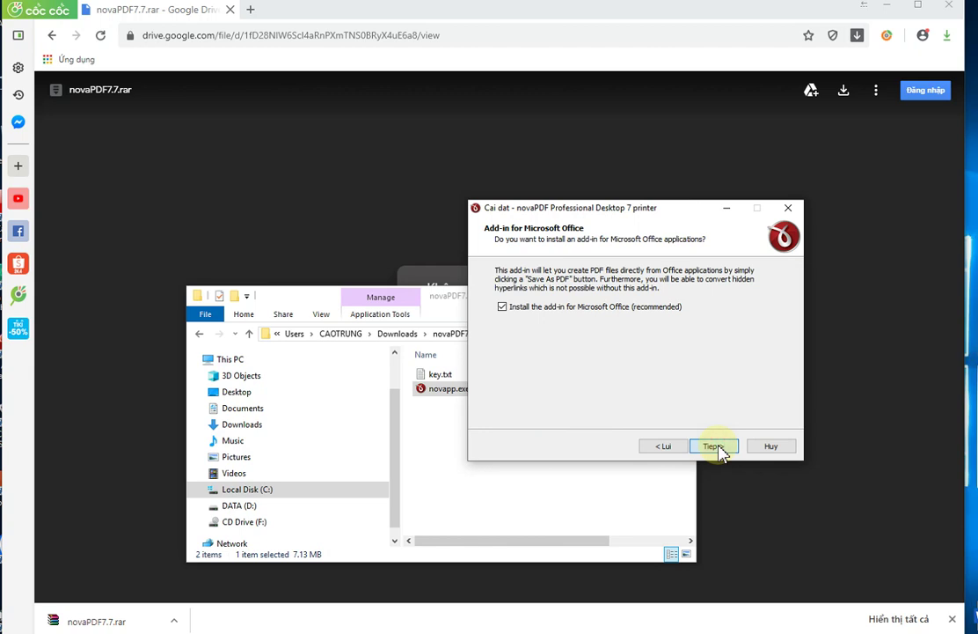
click(717, 447)
click(716, 447)
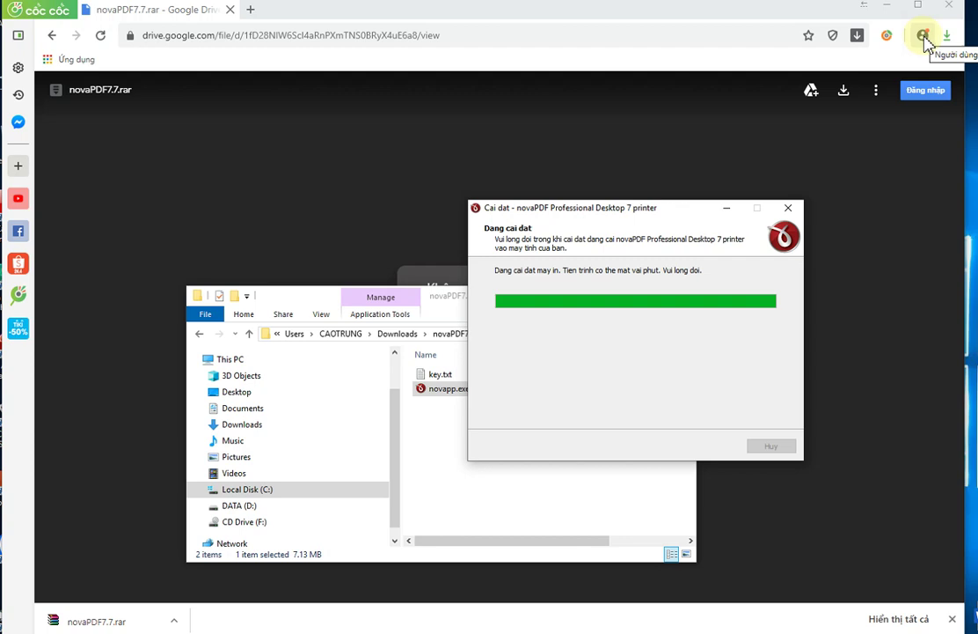
Move the novaPDF7.7 folder window away from the installer and narrow it so both windows sit side by side.
click(429, 376)
drag(493, 307, 388, 234)
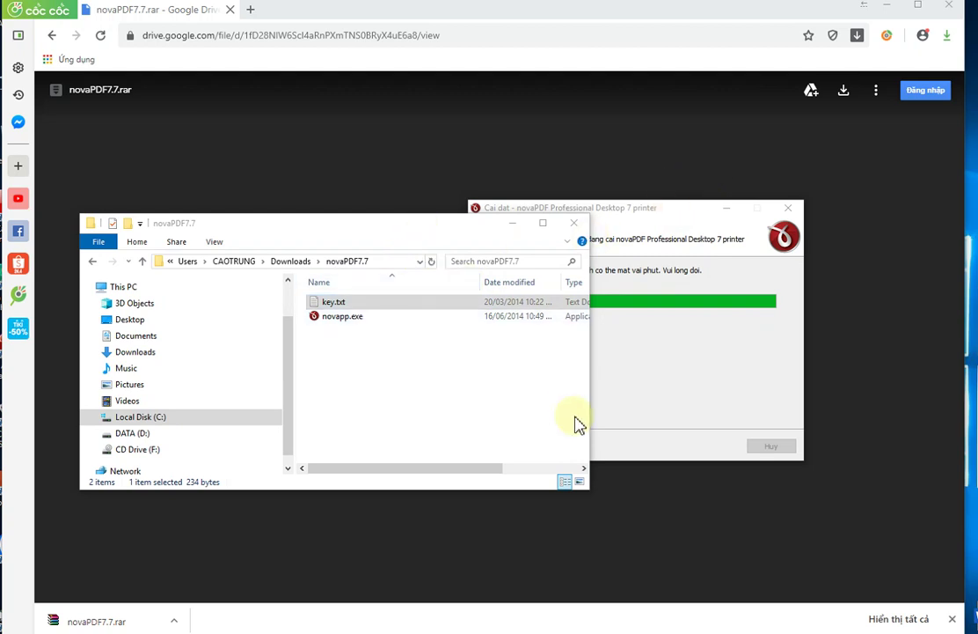
drag(589, 410, 462, 416)
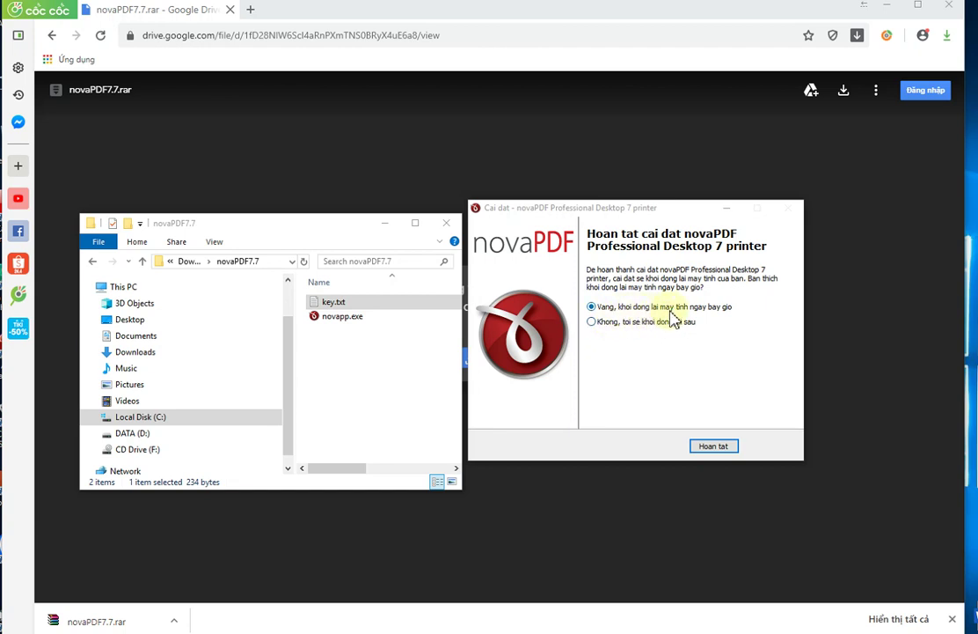
Finish the novaPDF setup with the computer restart postponed, and close the browser.
click(597, 325)
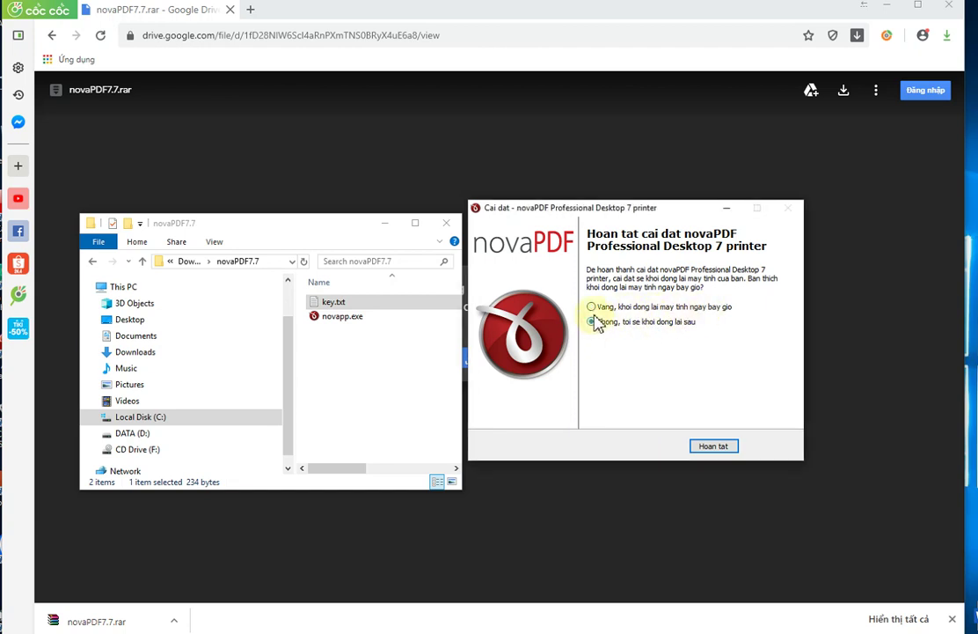
click(723, 448)
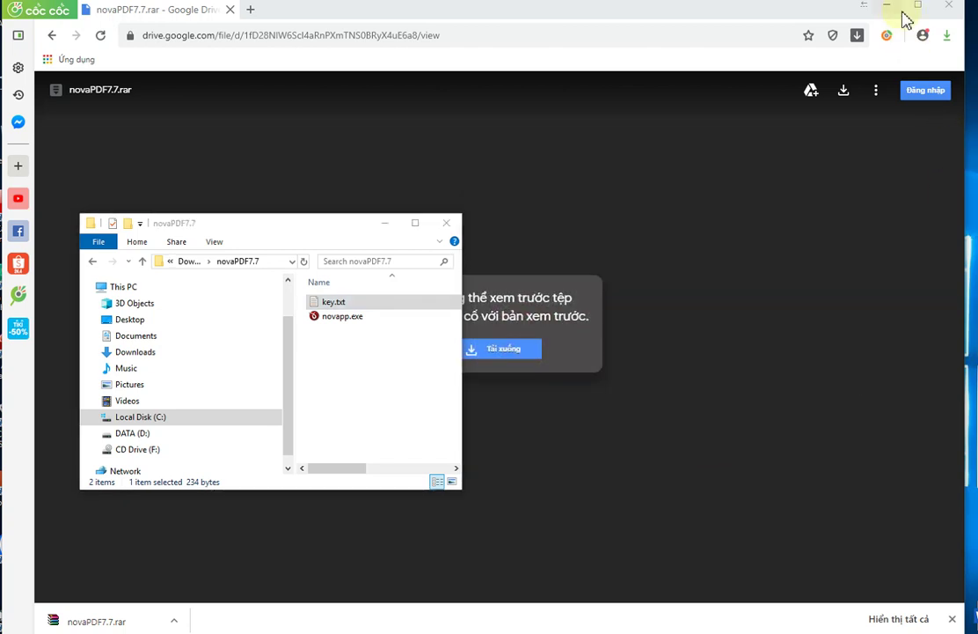
click(948, 10)
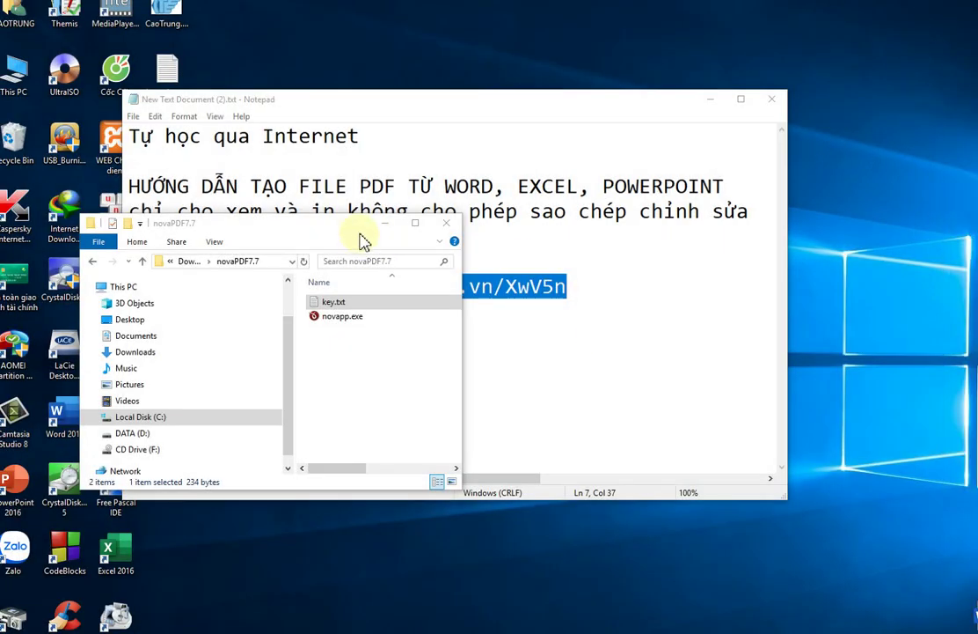
Open key.txt from the novaPDF7.7 folder and examine its registration names and serials.
drag(365, 223, 610, 242)
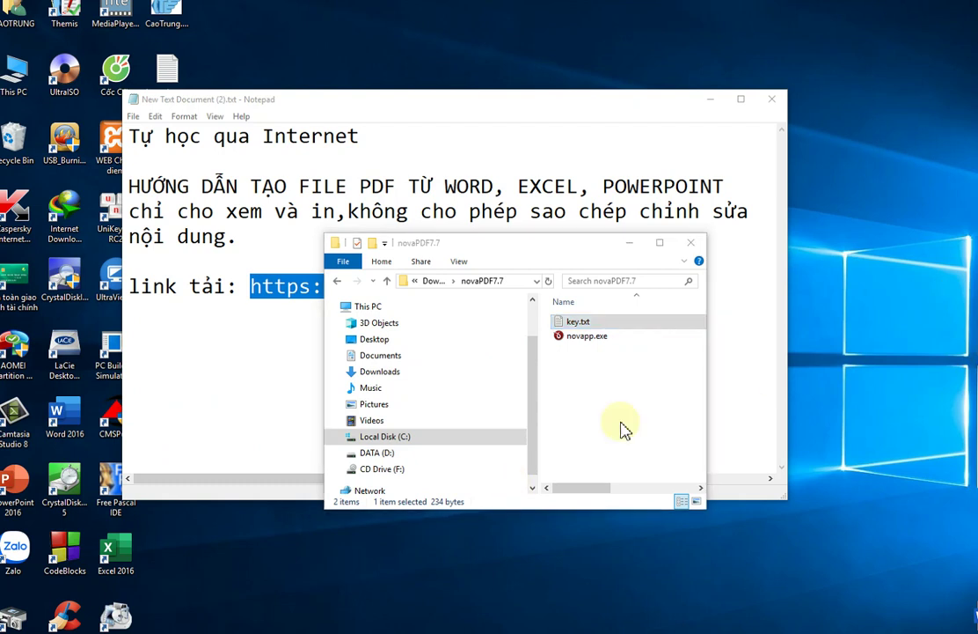
double_click(576, 322)
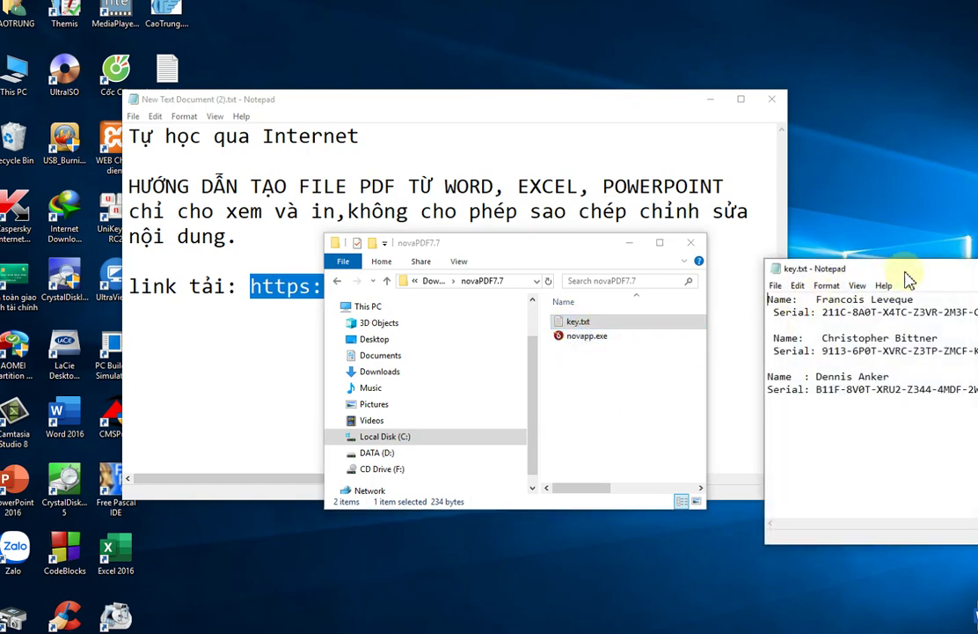
drag(909, 278, 575, 285)
double_click(490, 310)
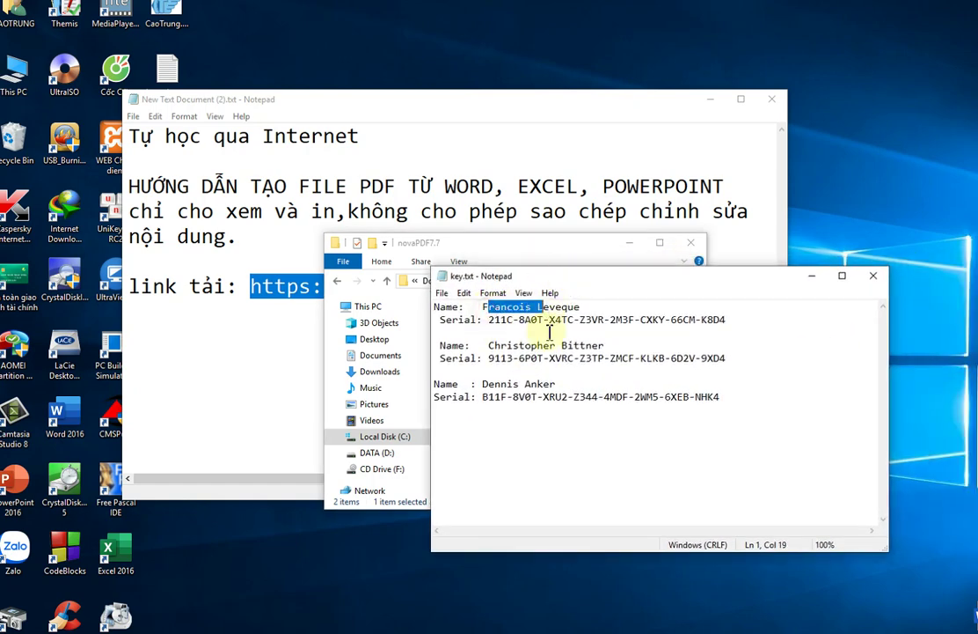
drag(726, 359, 514, 358)
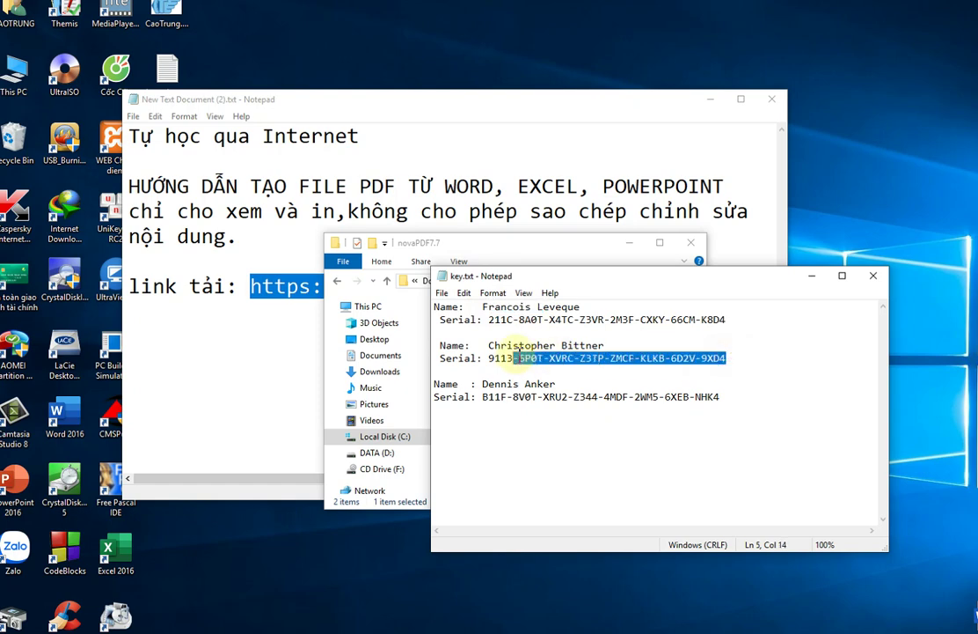
Minimize the key file, folder and notes windows, and create a blank document in Word 2016.
click(811, 280)
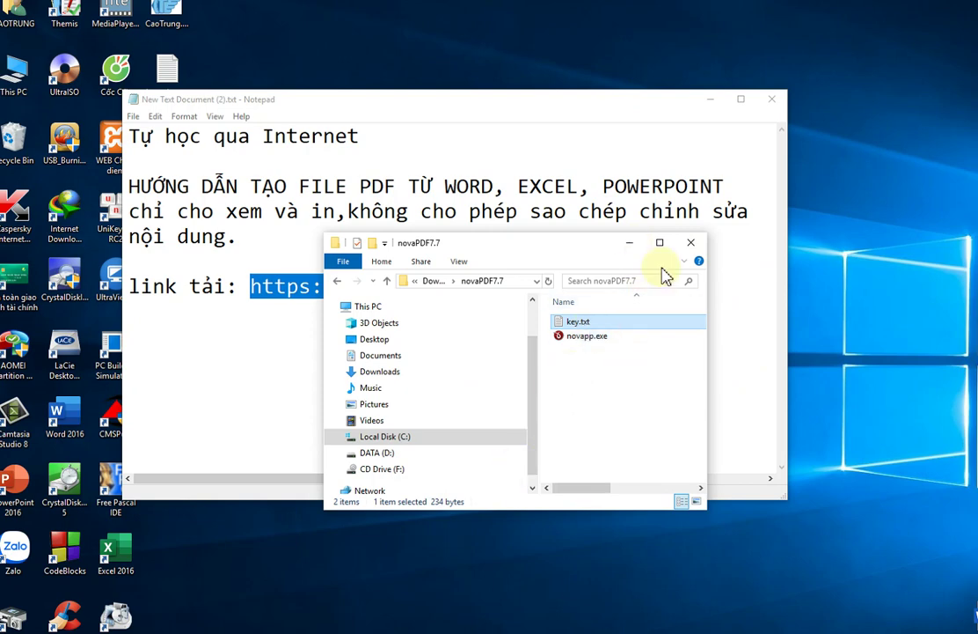
click(629, 242)
click(714, 100)
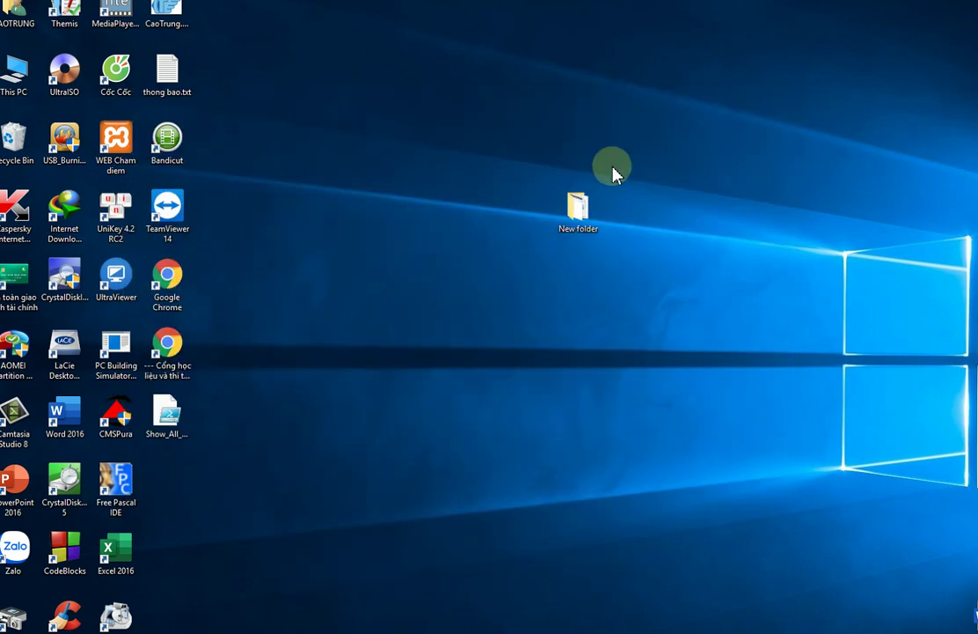
double_click(60, 425)
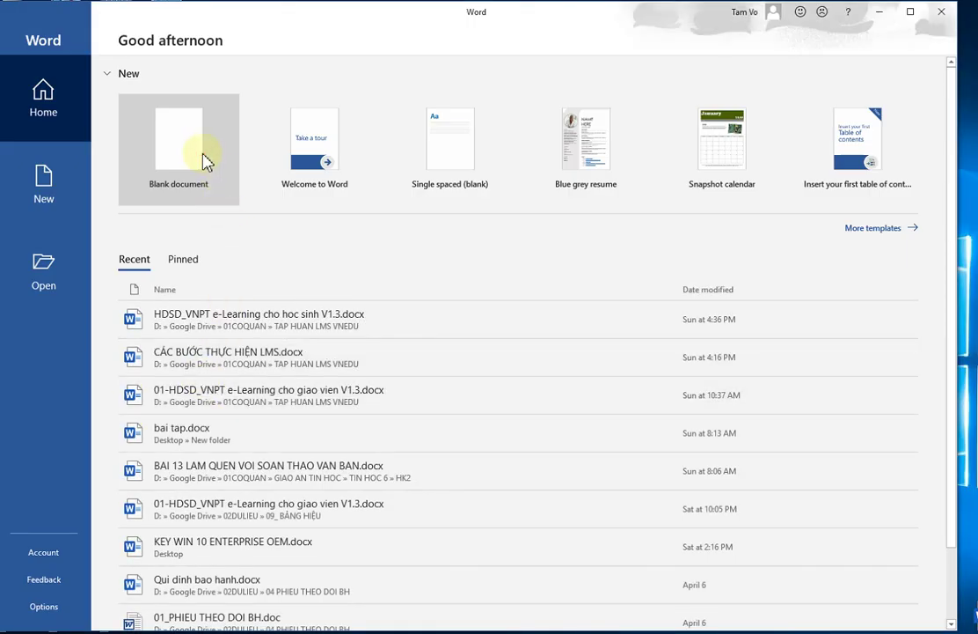
click(202, 159)
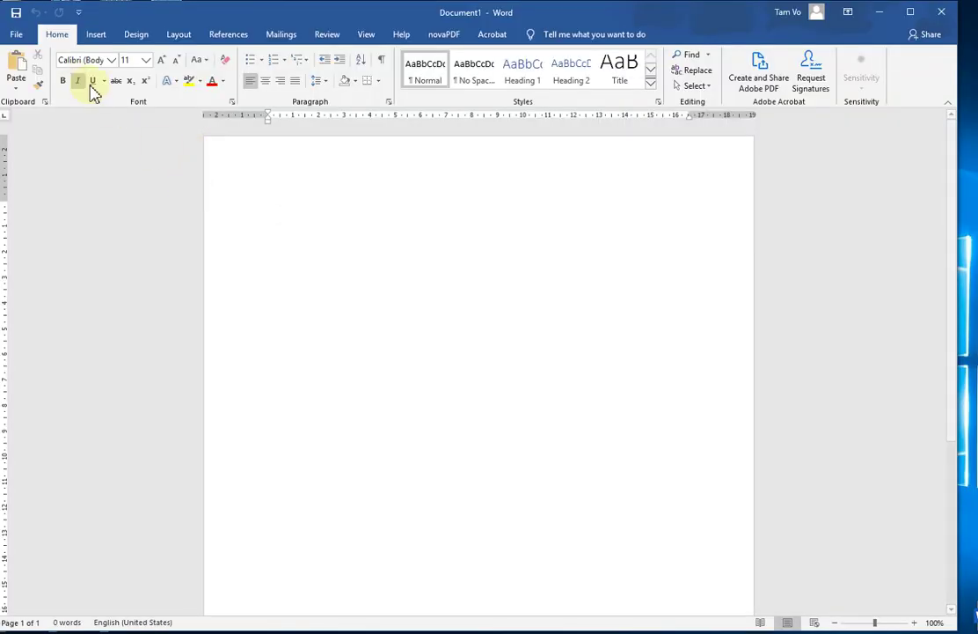
Open the blank document's print settings and choose novaPDF Pro v7 as the printer.
click(15, 33)
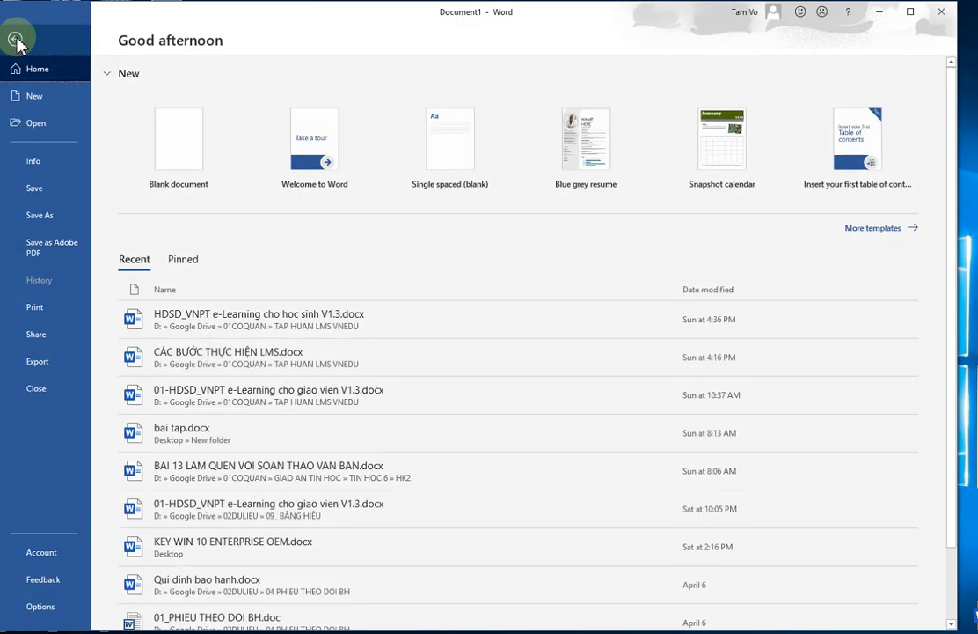
click(44, 312)
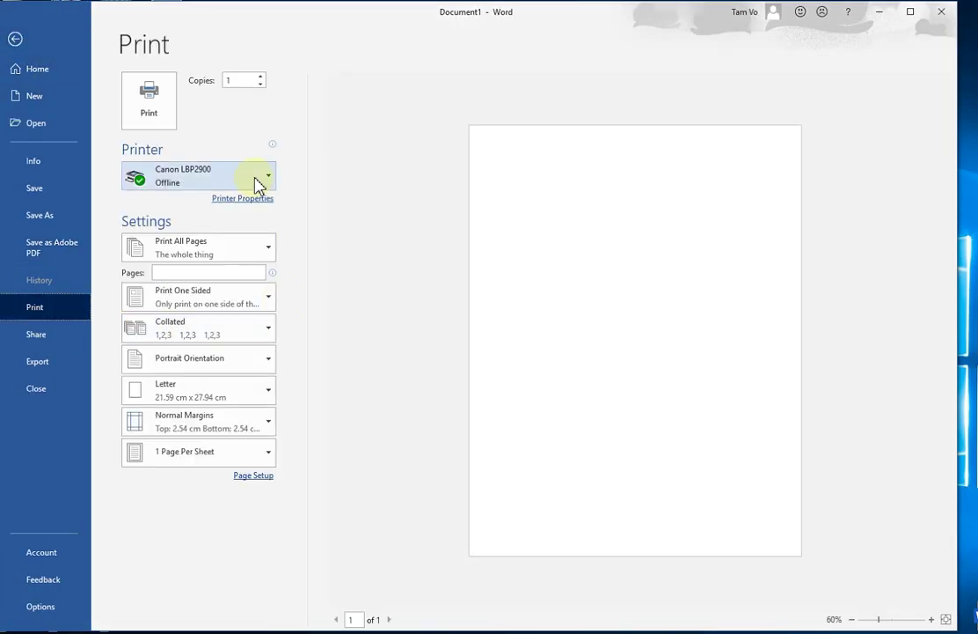
click(269, 181)
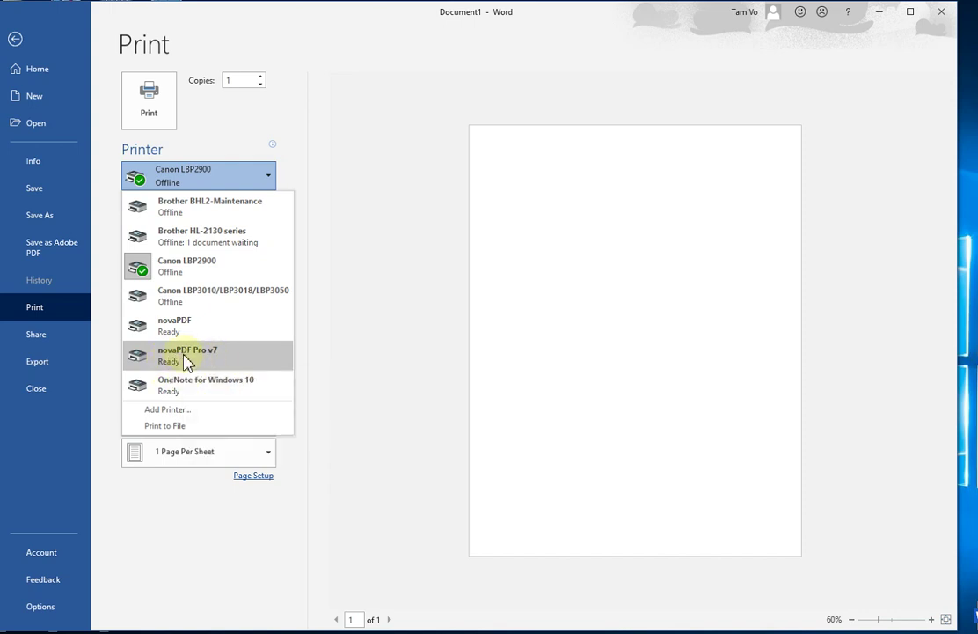
click(187, 361)
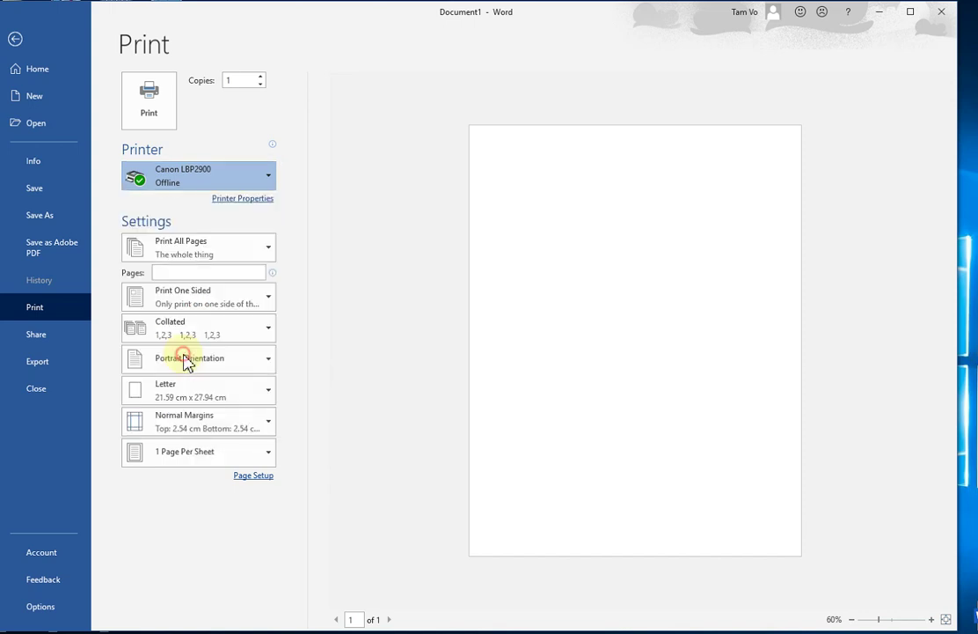
Open the novaPDF Pro v7 printer properties and bring up the product registration form from the version information.
click(251, 205)
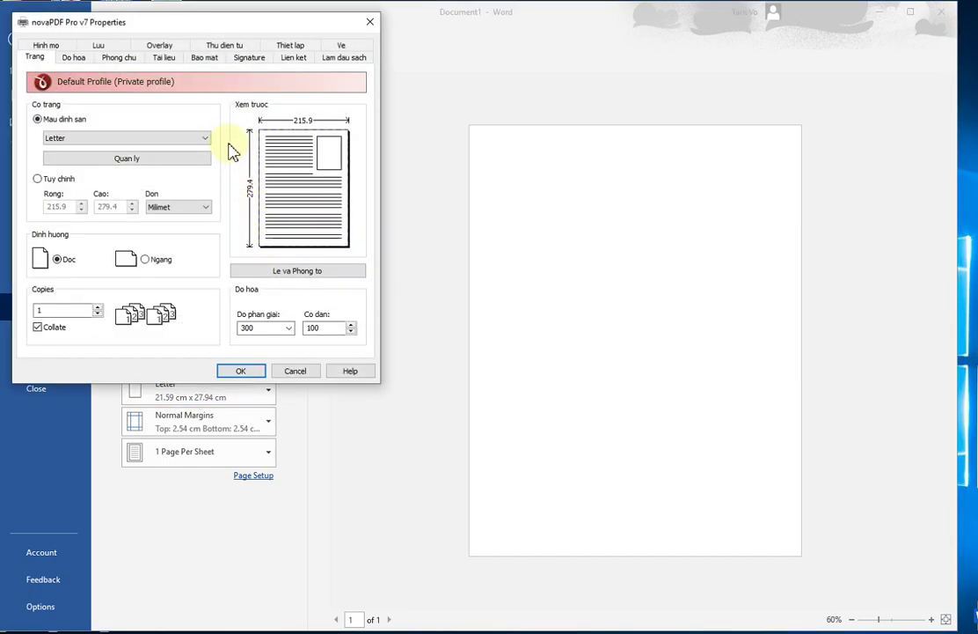
click(347, 50)
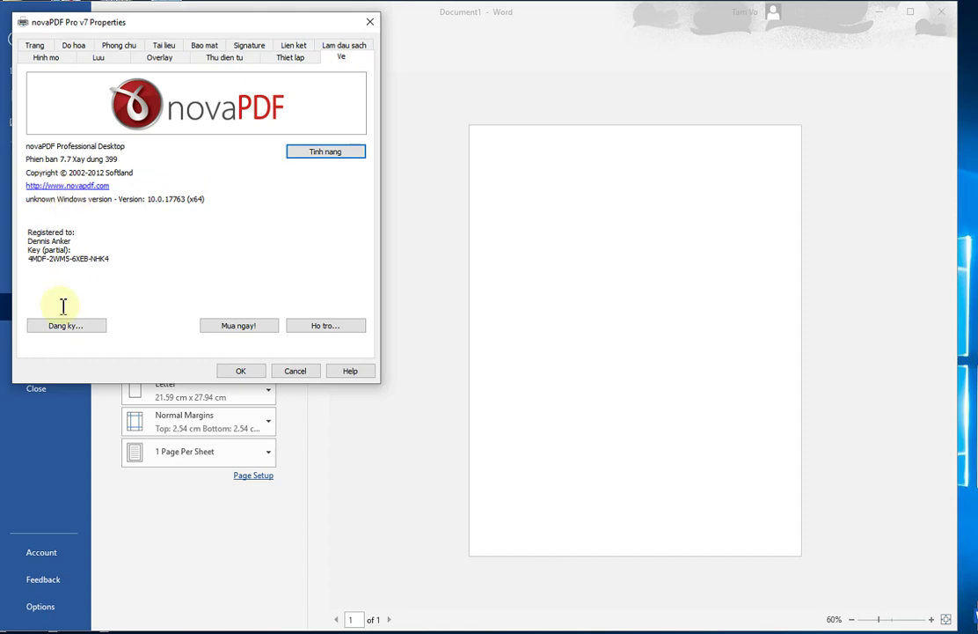
click(61, 335)
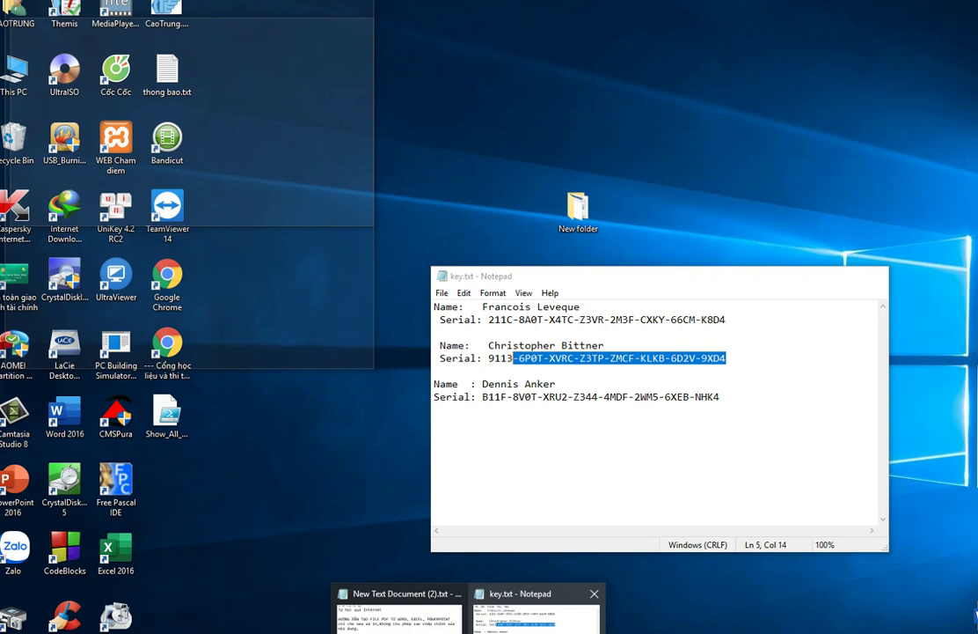
Copy the second registration name from key.txt into the registration form's name field (Ten dang ky).
click(528, 612)
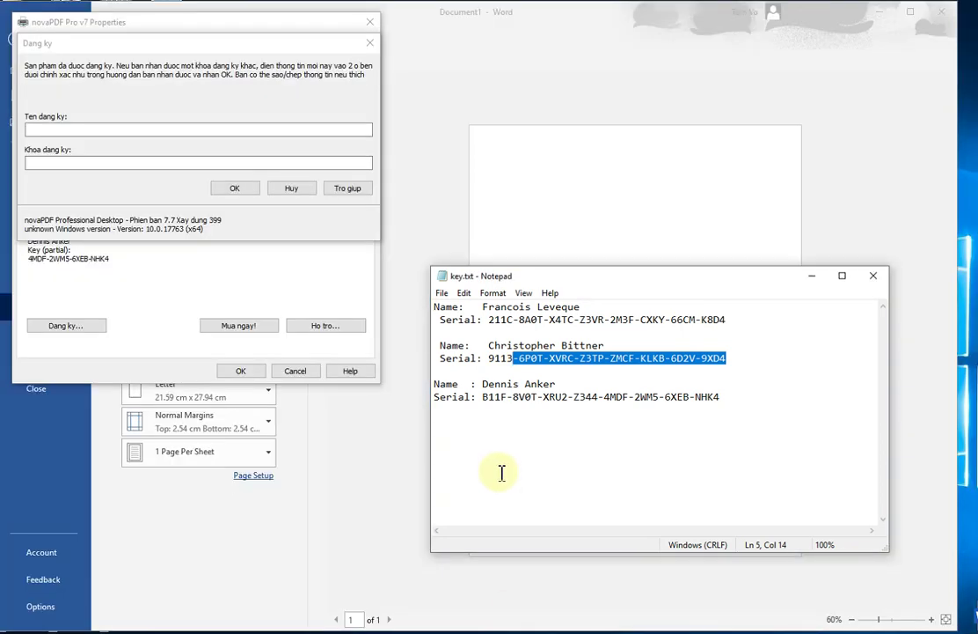
drag(563, 278, 520, 186)
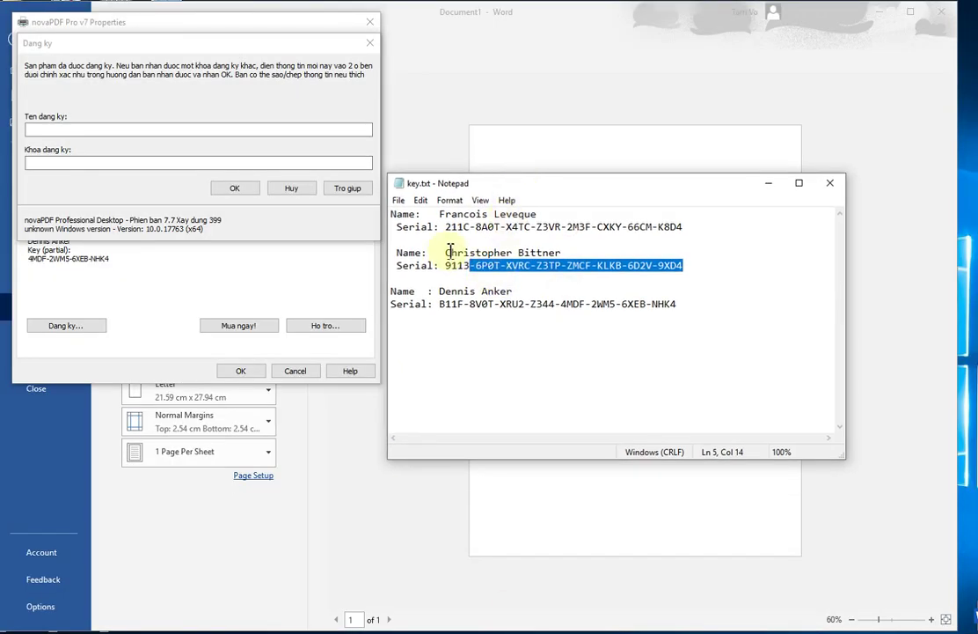
mouse_move(447, 252)
mouse_down()
mouse_move(570, 248)
mouse_move(446, 253)
mouse_up()
key(ctrl+c)
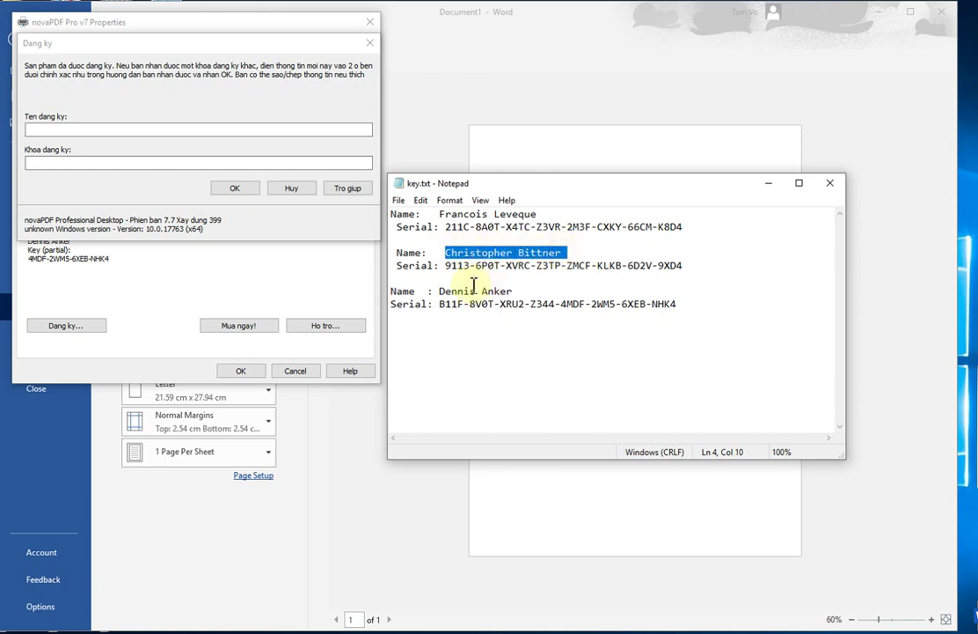
click(205, 129)
key(ctrl+v)
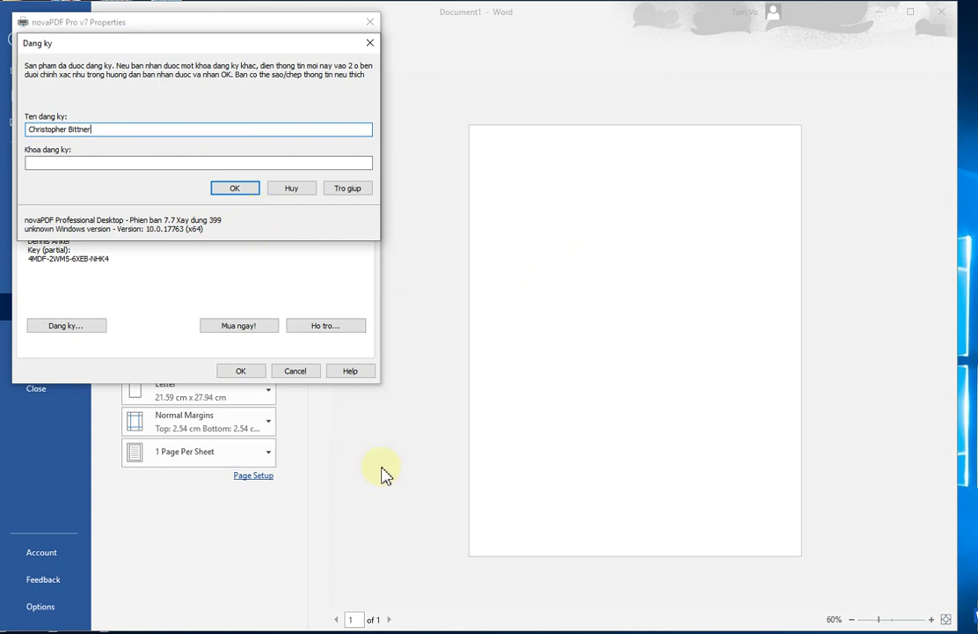
Copy the matching serial from key.txt into the registration key field (Khoa dang ky) and complete the registration.
click(493, 609)
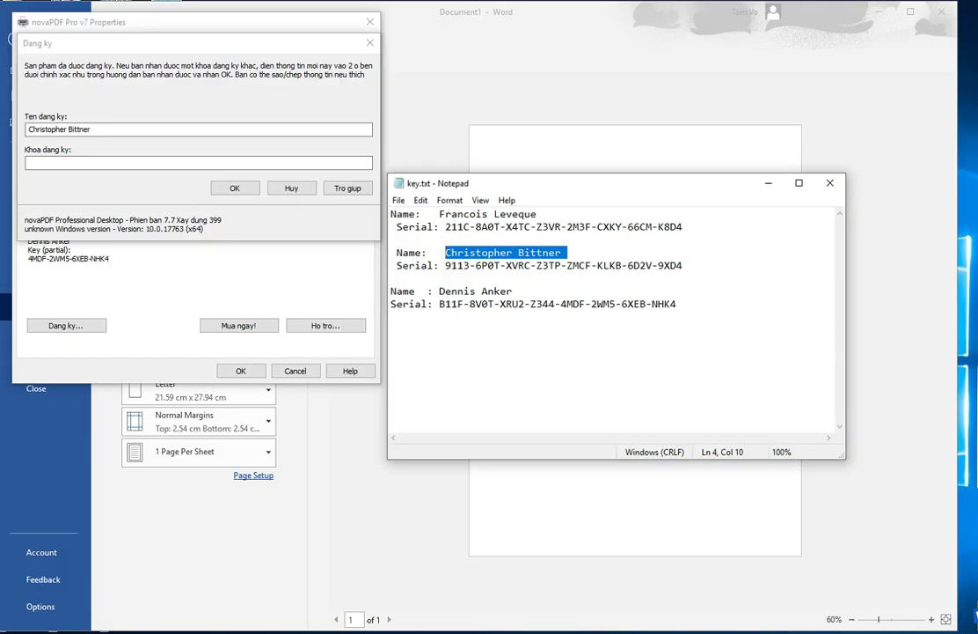
drag(446, 266, 688, 263)
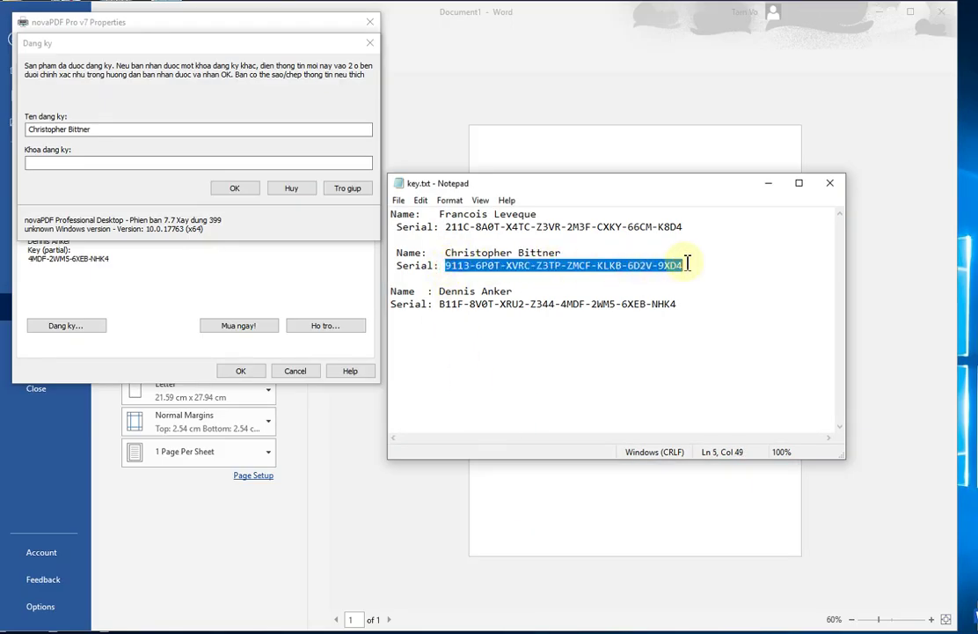
right_click(634, 268)
click(663, 308)
click(113, 163)
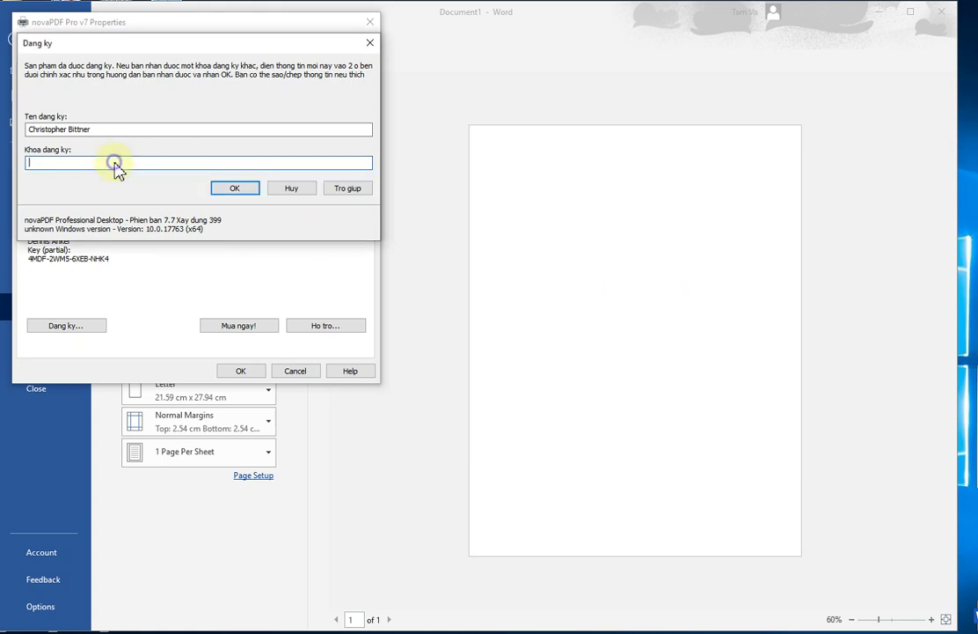
right_click(113, 164)
click(144, 218)
click(236, 189)
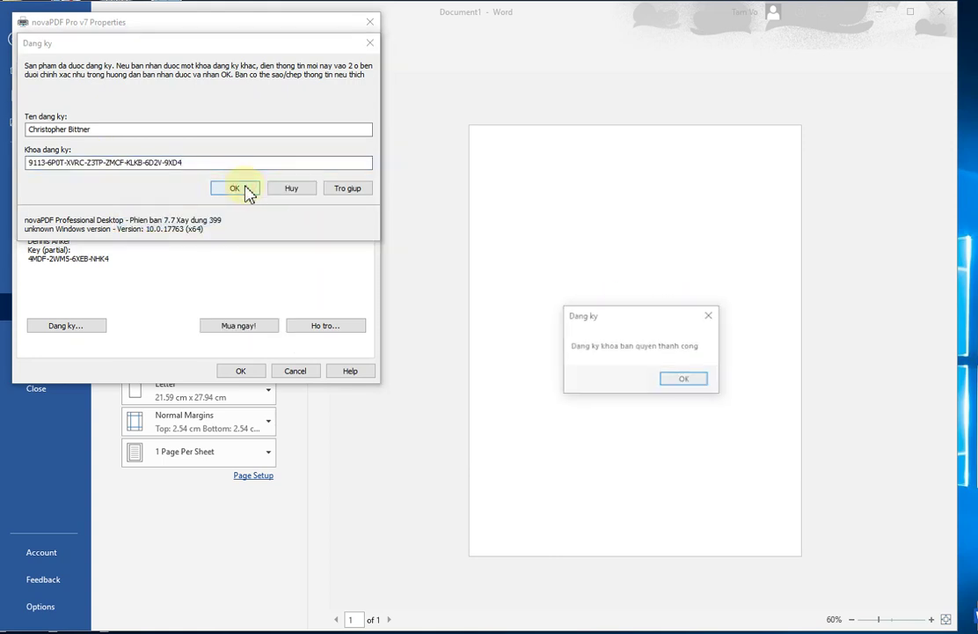
click(689, 382)
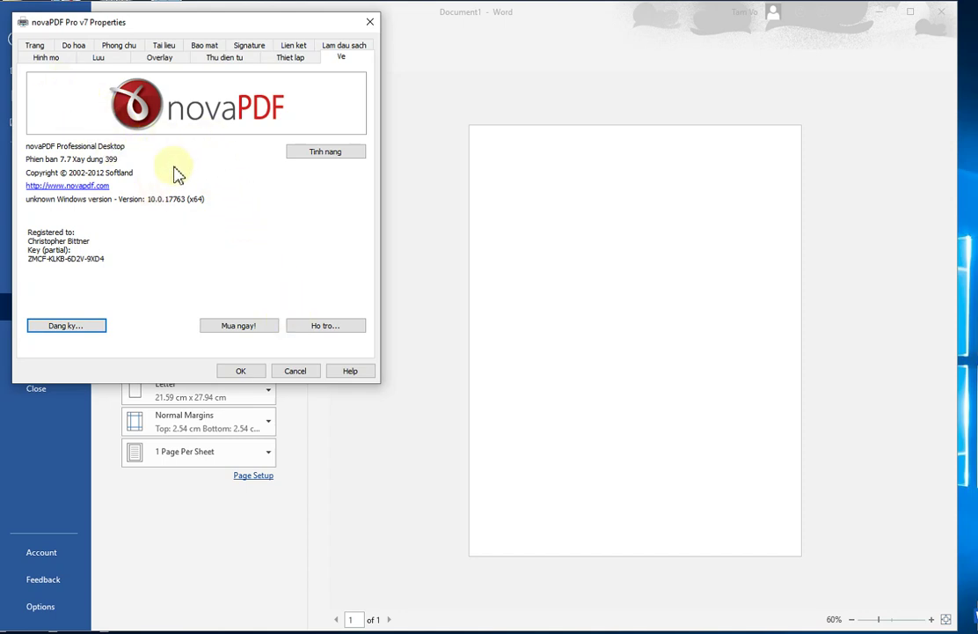
In the printer's security settings (Bao mat), set the encryption level to Muc do cao (128 bits).
click(204, 49)
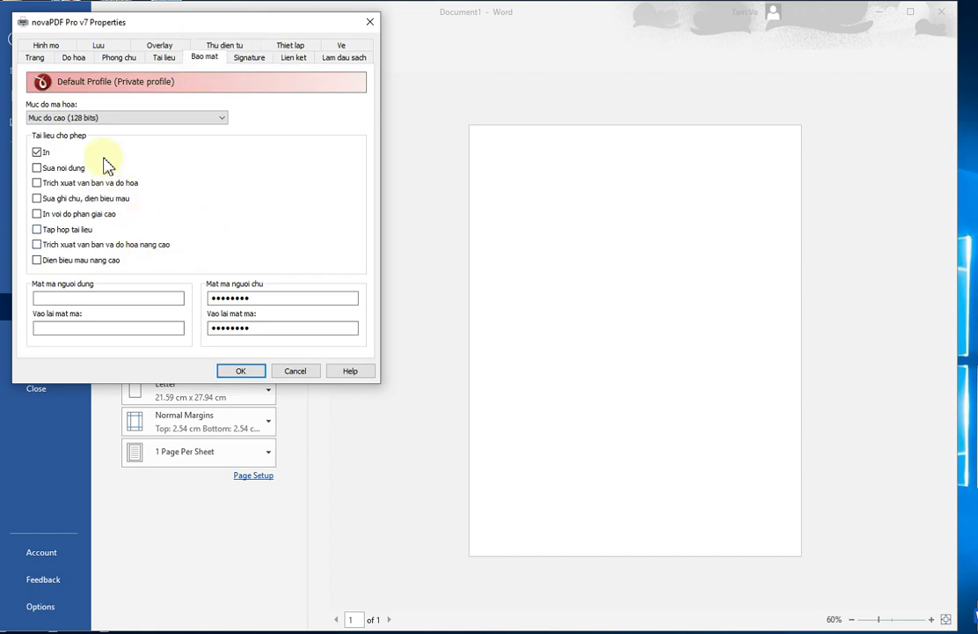
click(88, 118)
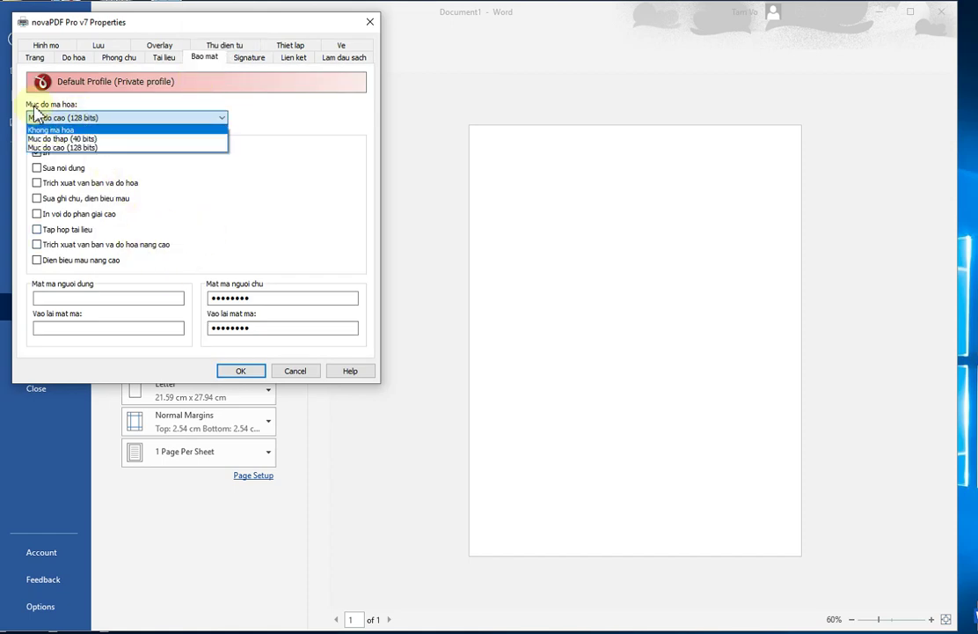
click(66, 148)
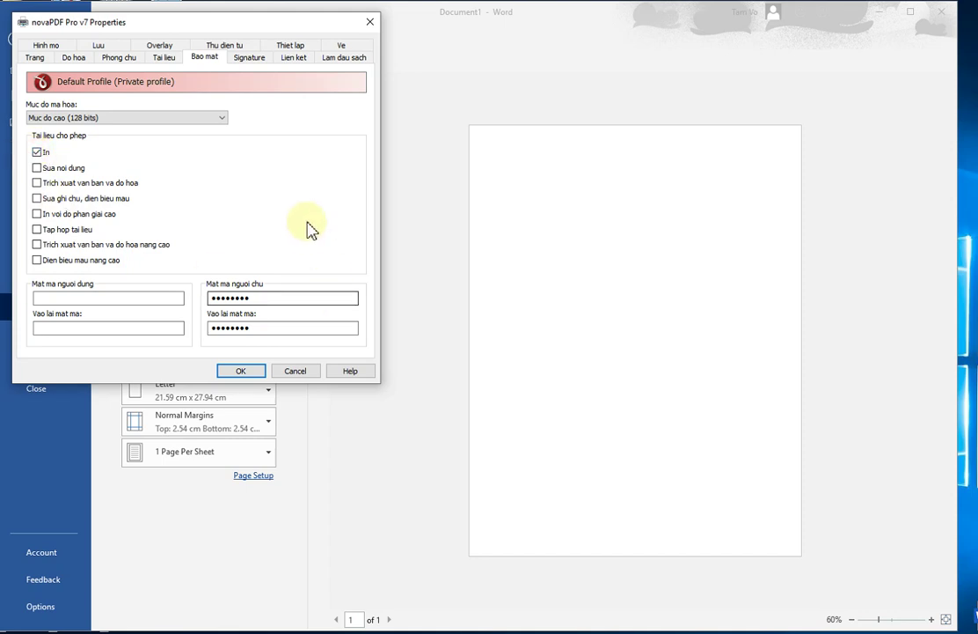
Check the user and owner password fields and the signature settings, and accept the novaPDF printer properties.
click(126, 300)
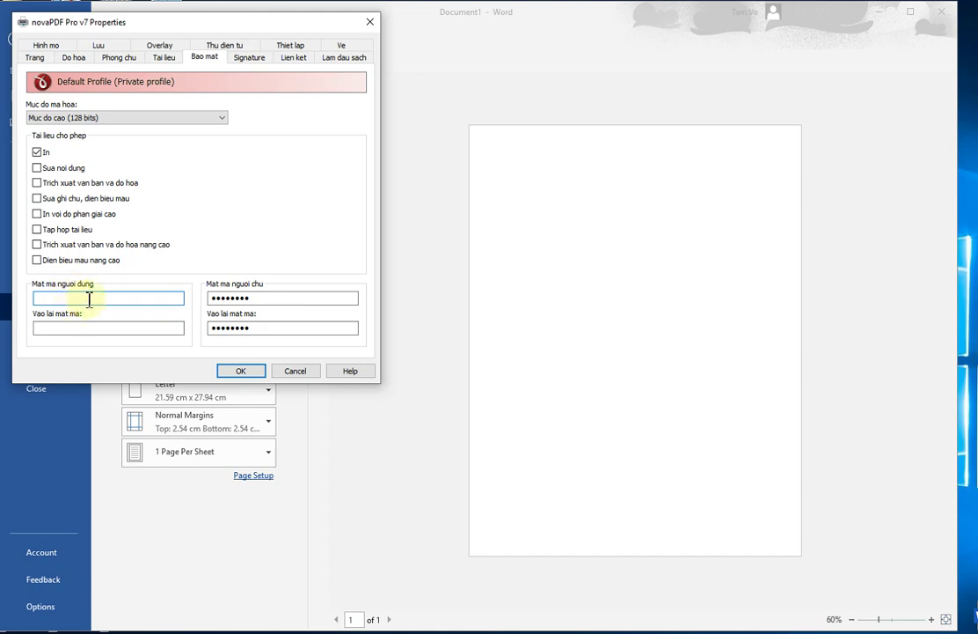
click(248, 297)
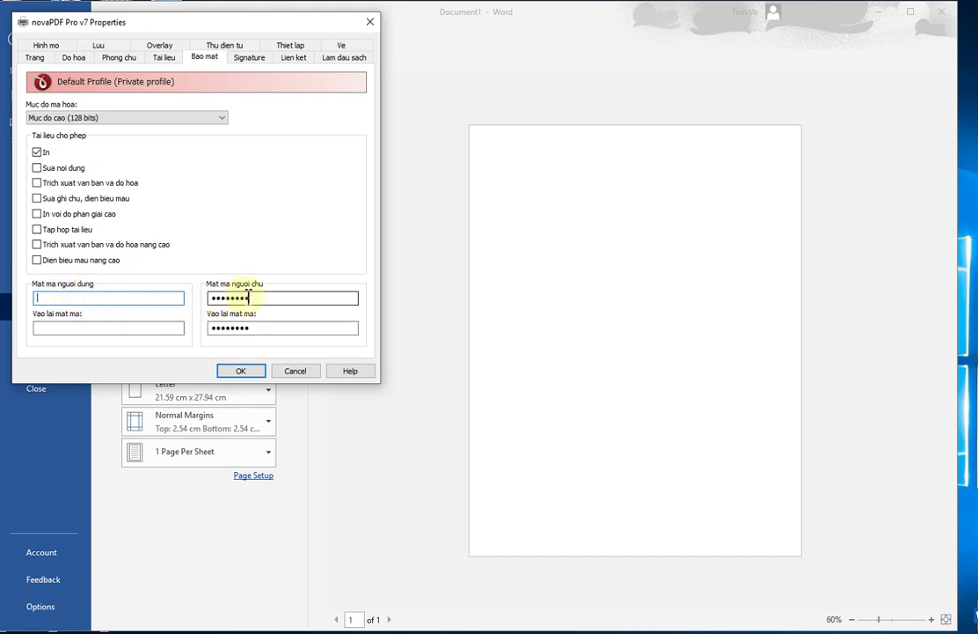
click(258, 298)
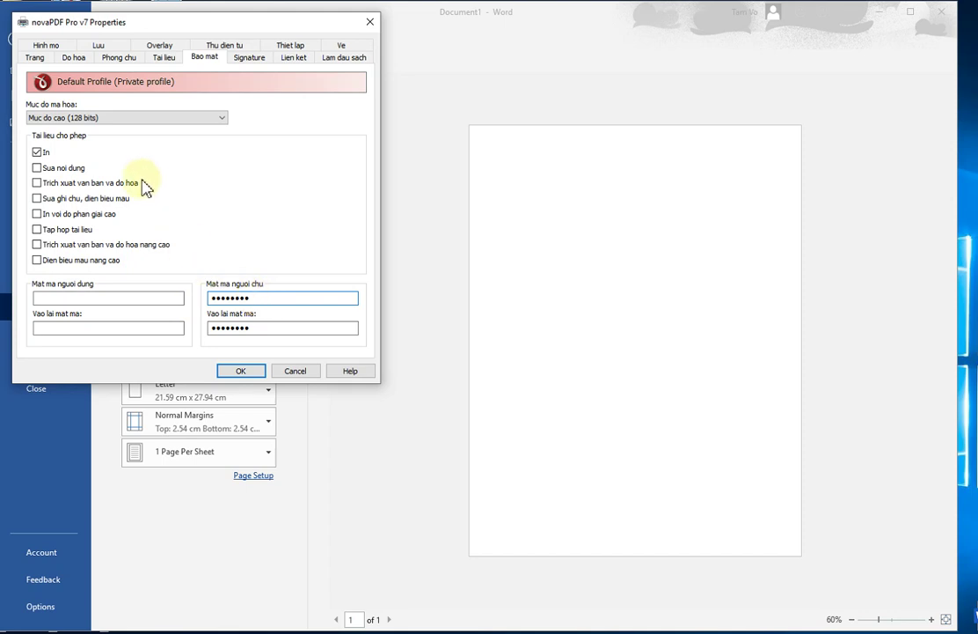
drag(262, 297, 205, 300)
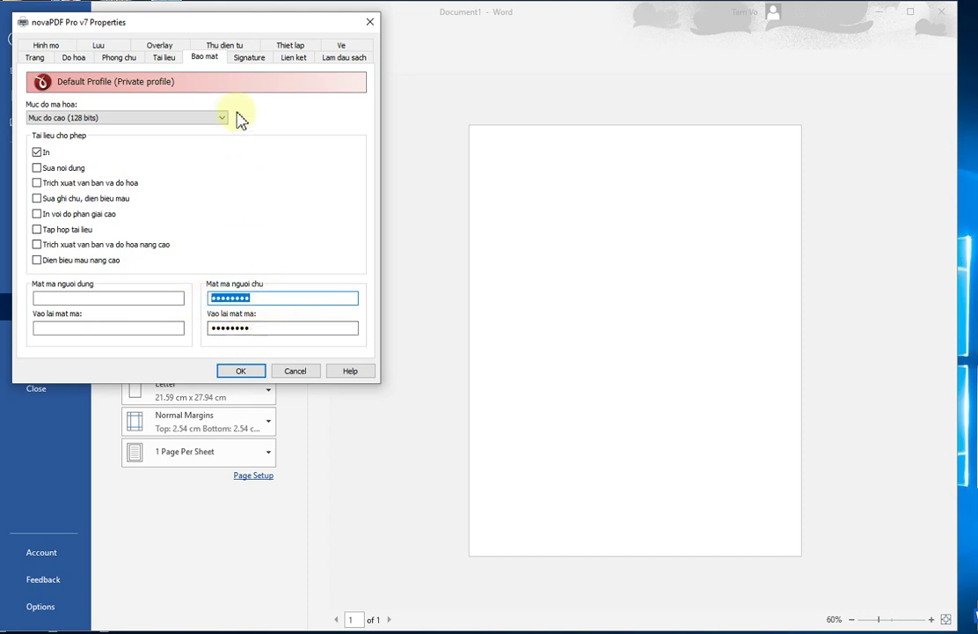
click(243, 60)
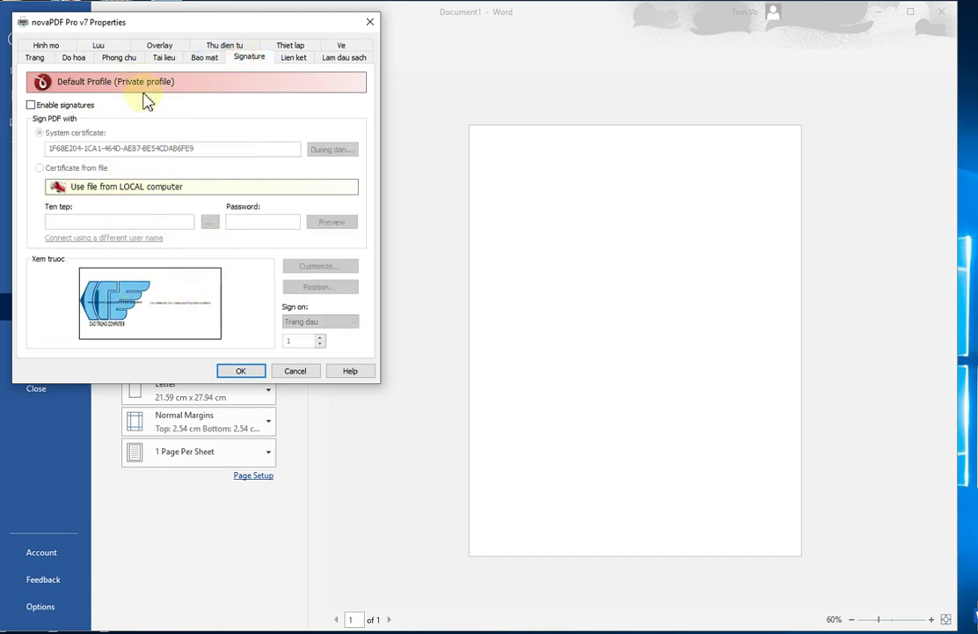
click(205, 58)
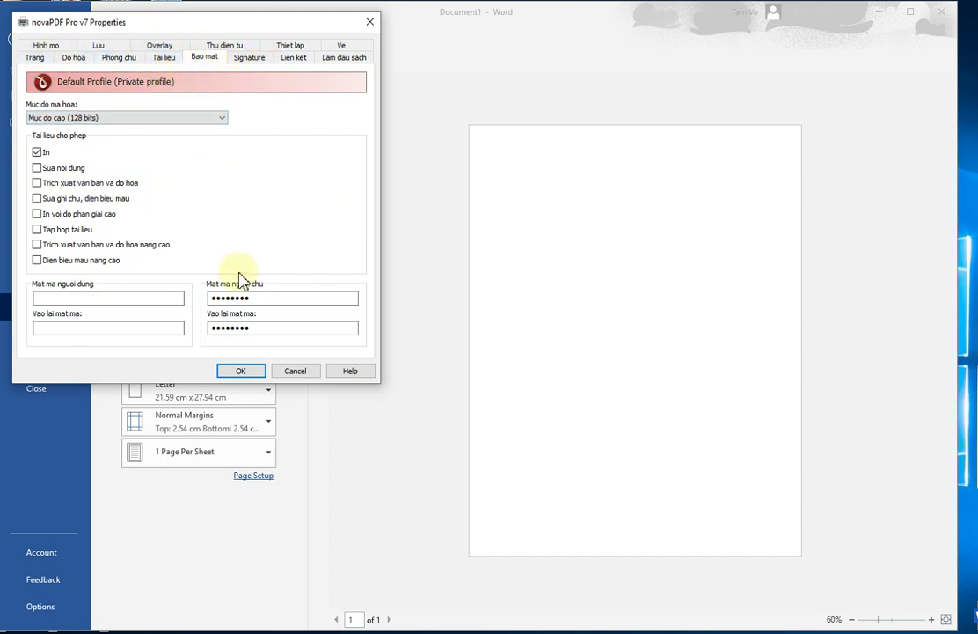
click(239, 373)
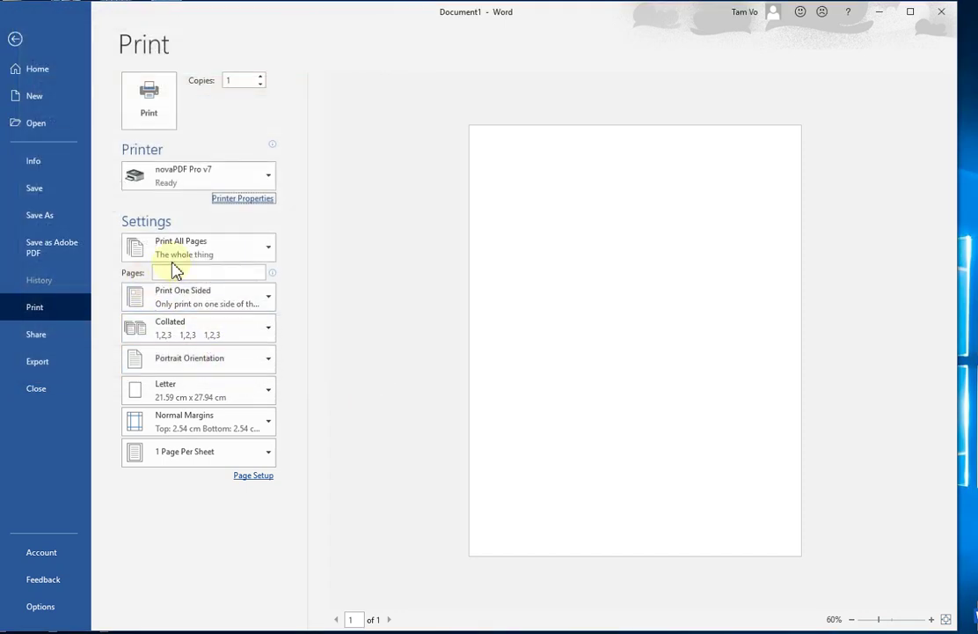
Open the recent document HDSD_VNPT e-Learning cho hoc sinh V1.3.docx and look over its first page.
click(45, 130)
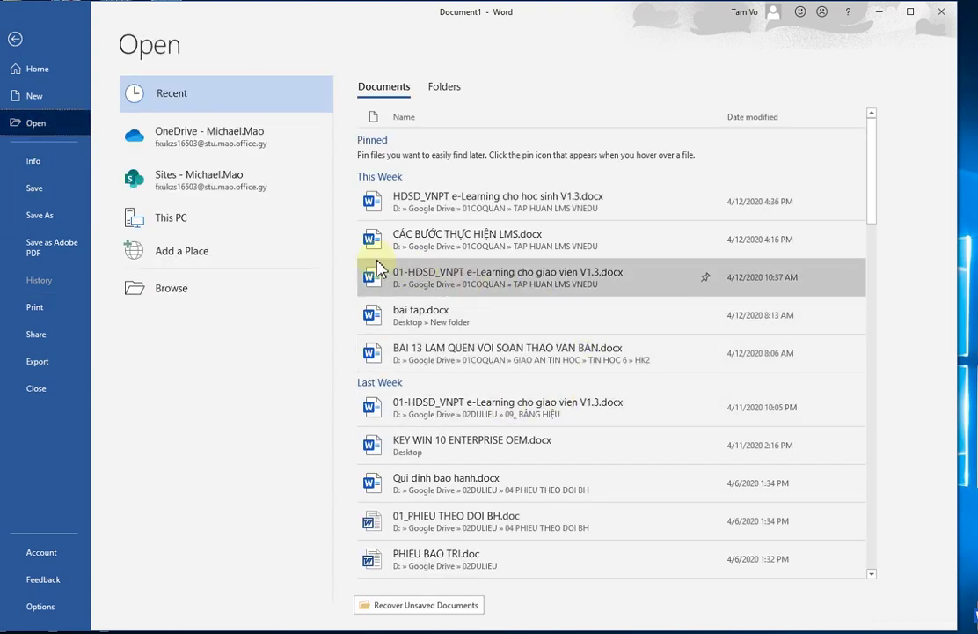
click(481, 210)
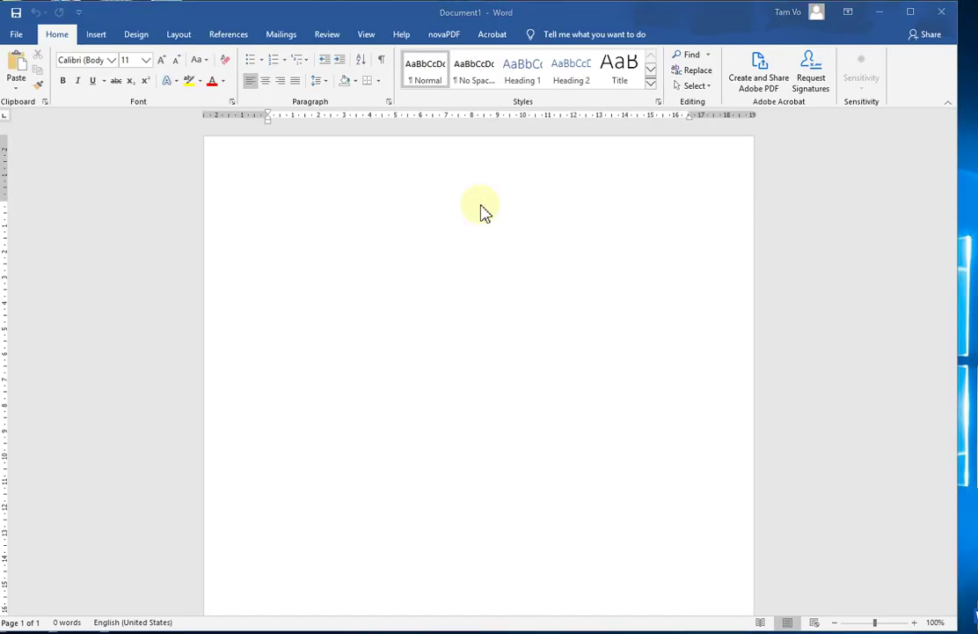
scroll(475, 271, down, 6)
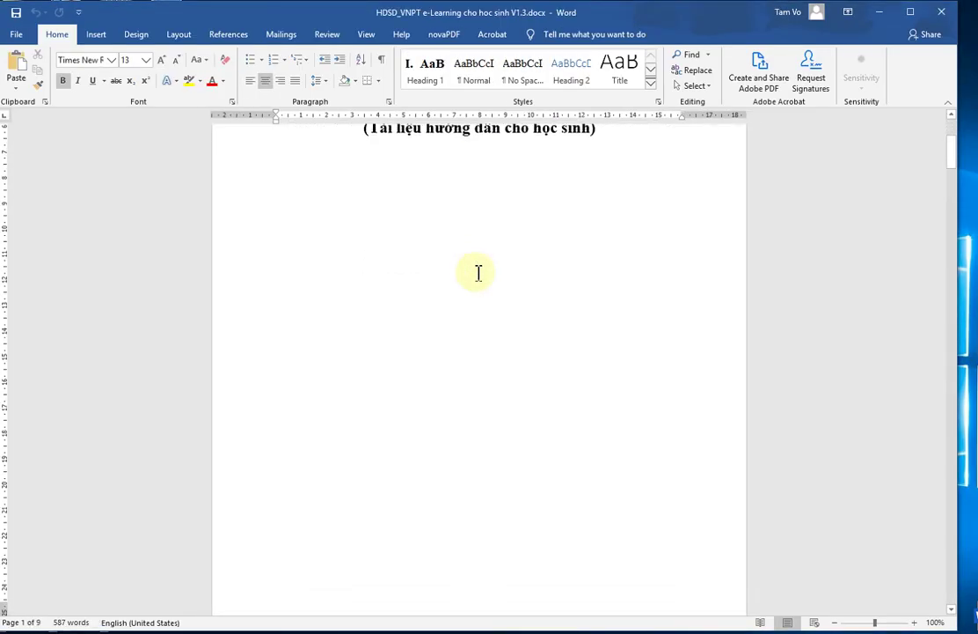
scroll(478, 273, up, 8)
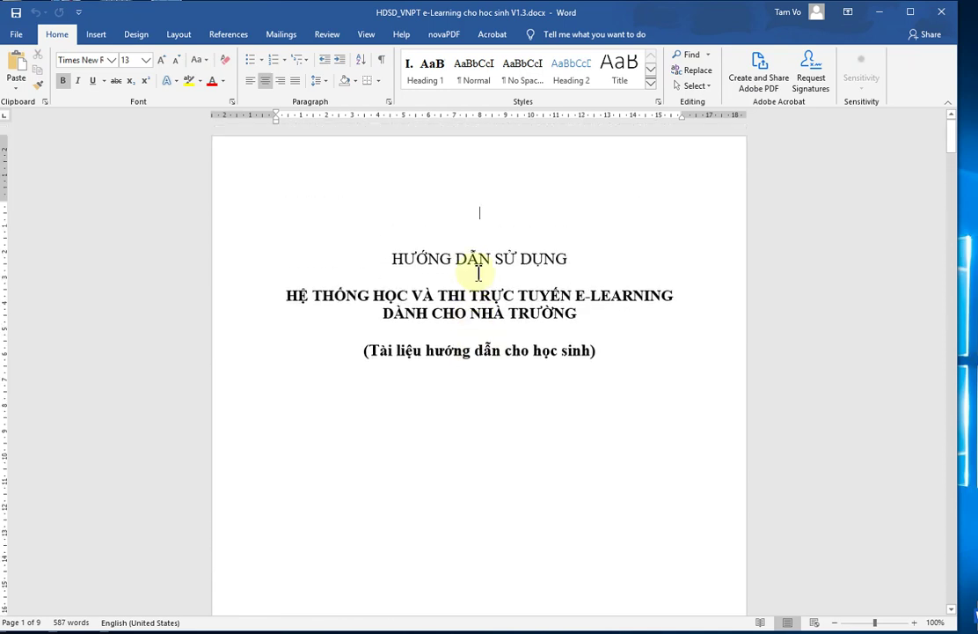
Print only page 1 of the document with the novaPDF Pro v7 printer.
click(16, 34)
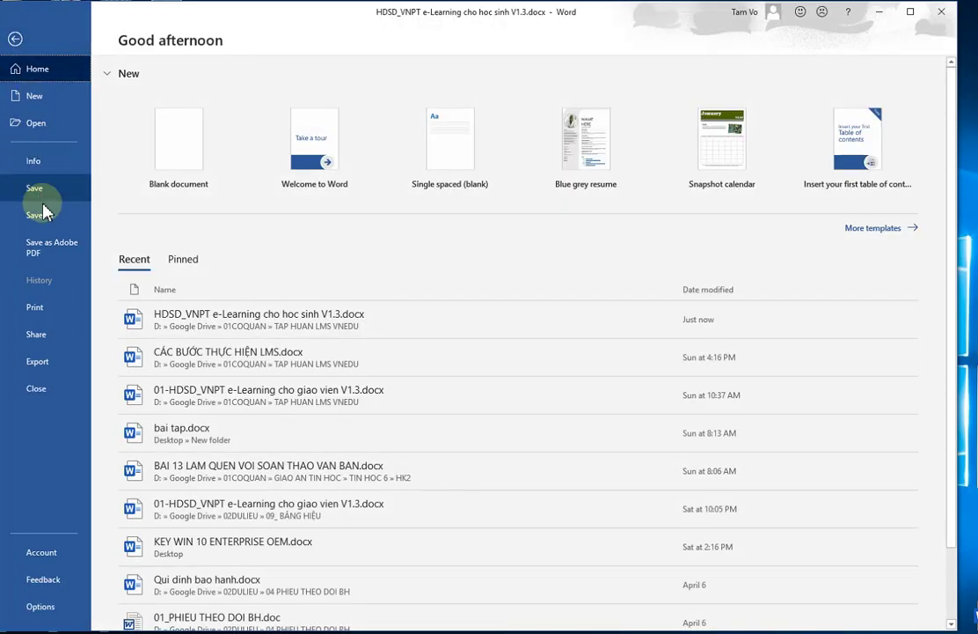
click(41, 305)
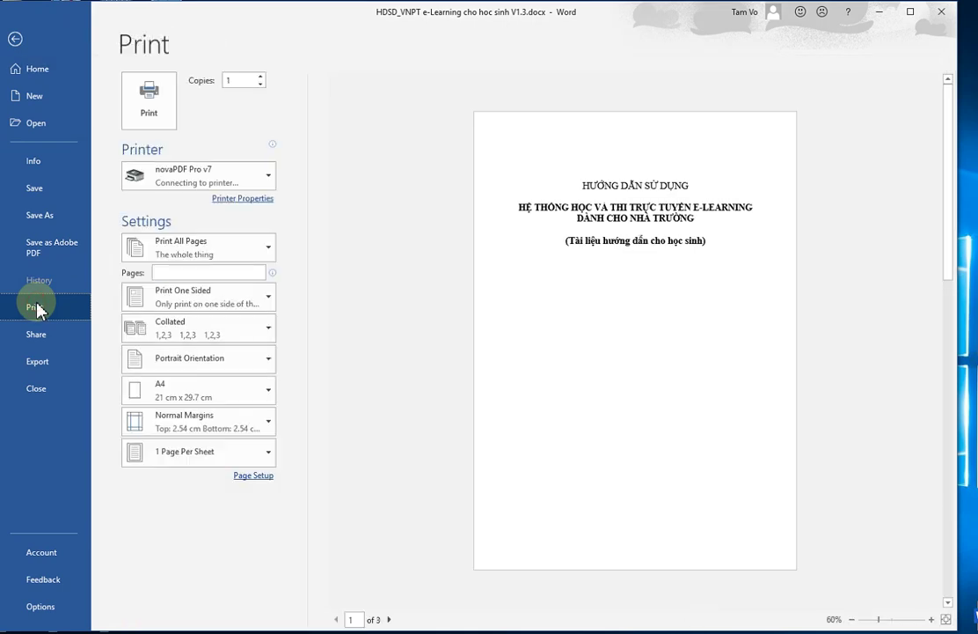
click(207, 170)
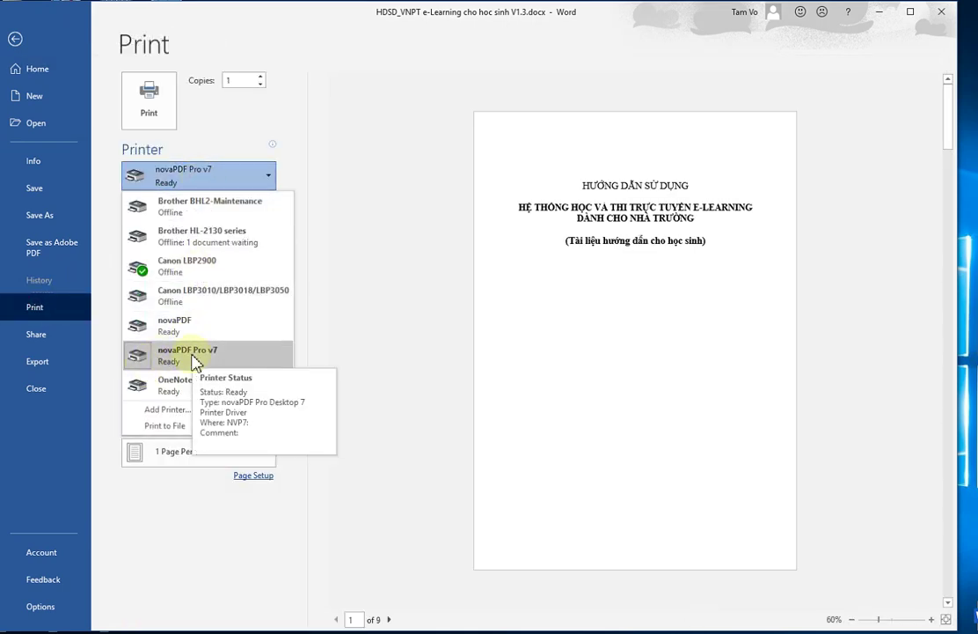
click(194, 356)
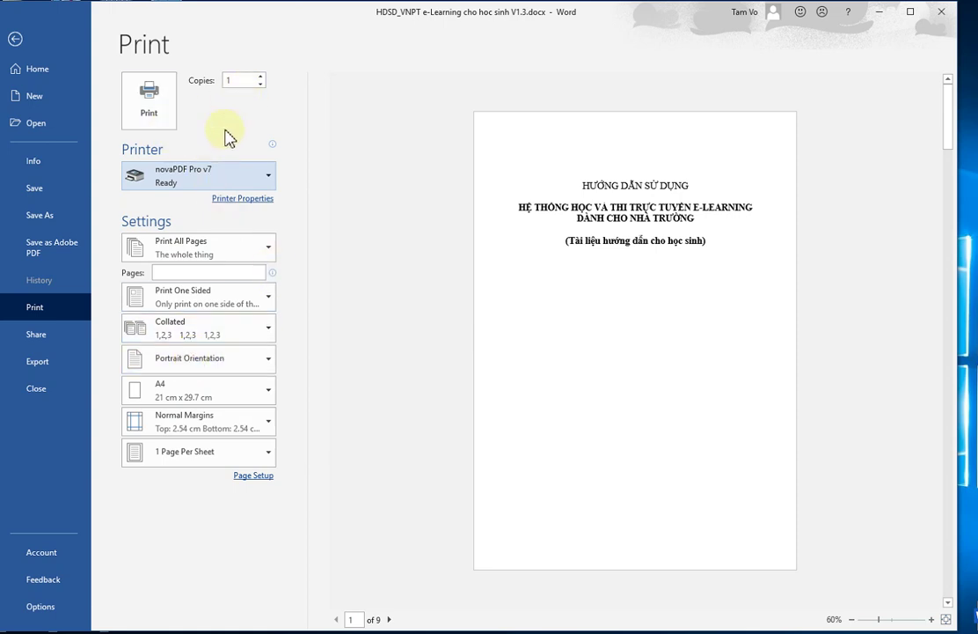
click(187, 270)
text(1)
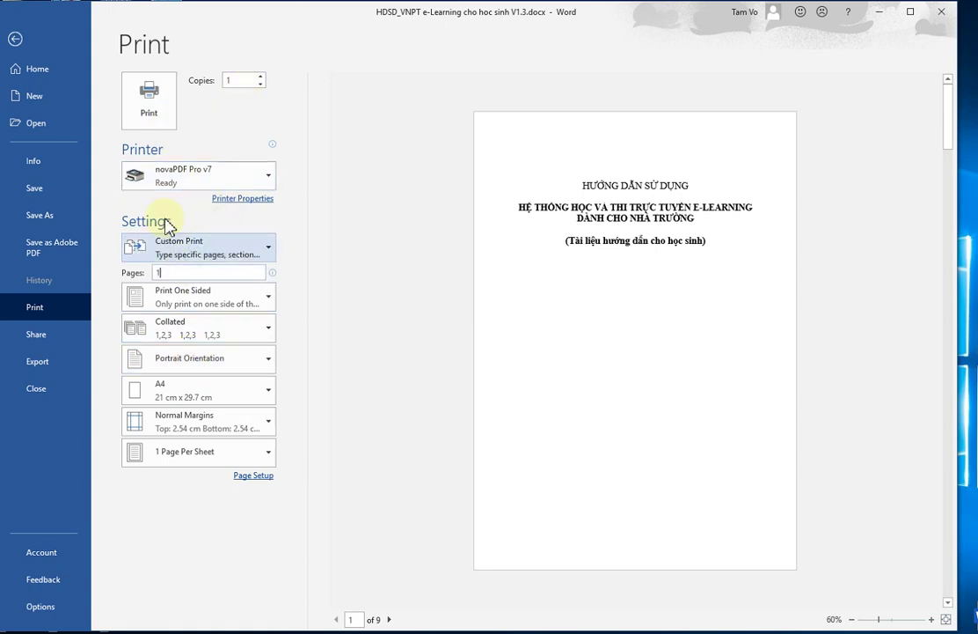
click(156, 113)
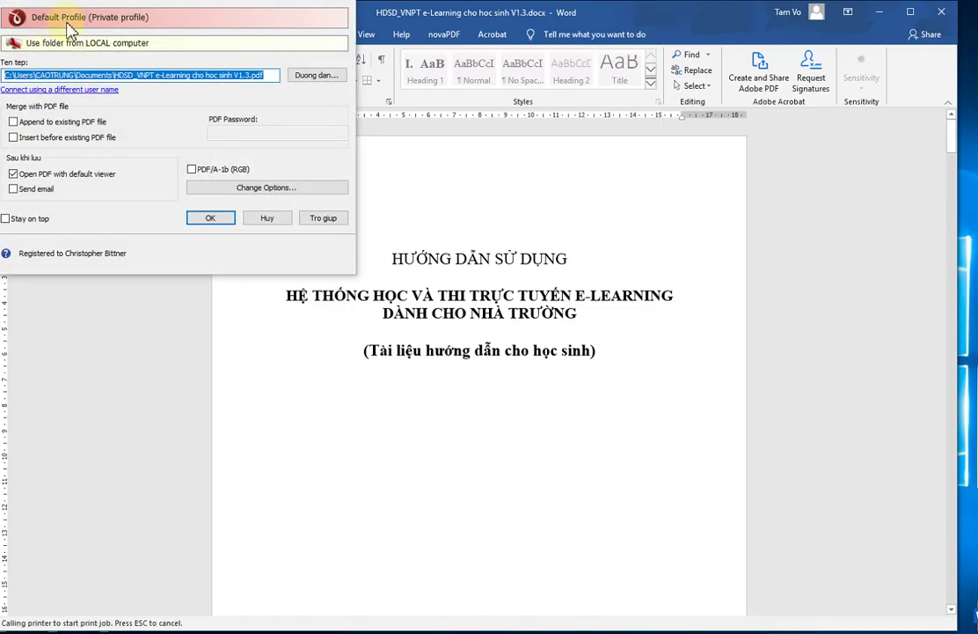
Browse for the PDF's save location, choose the Documents folder and display its contents as a list.
click(12, 75)
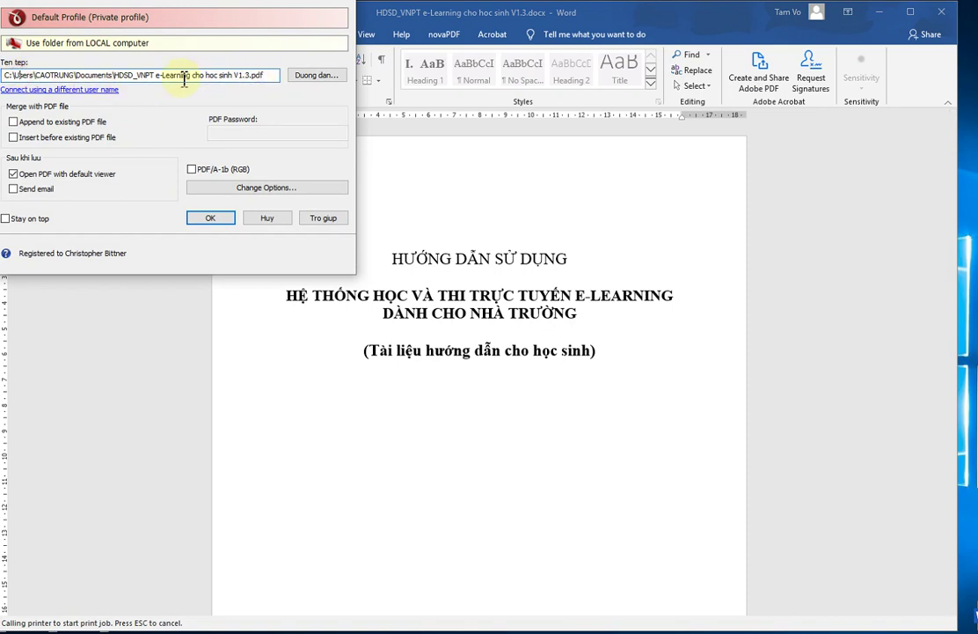
click(292, 75)
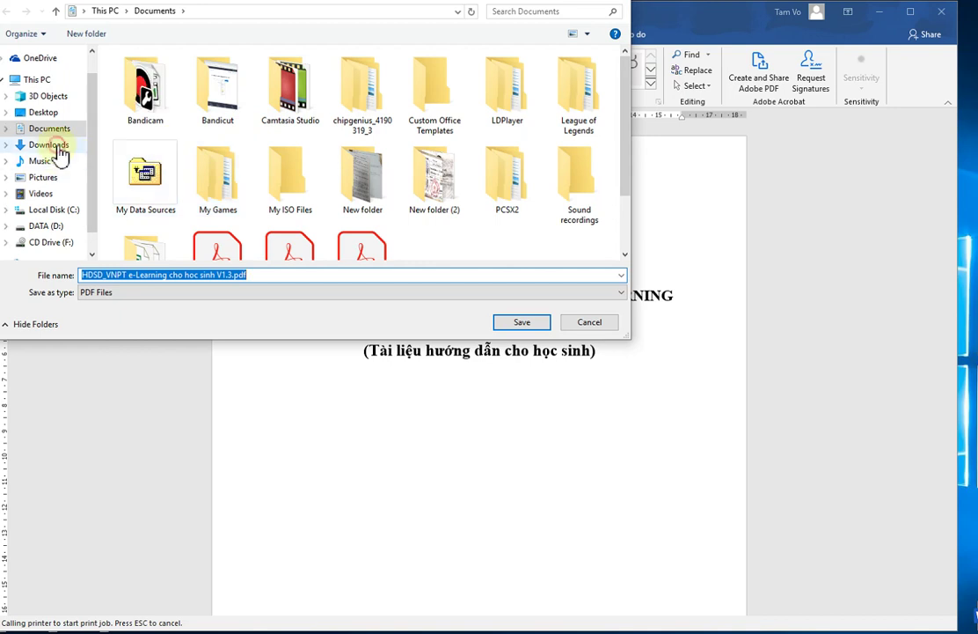
click(58, 150)
click(51, 131)
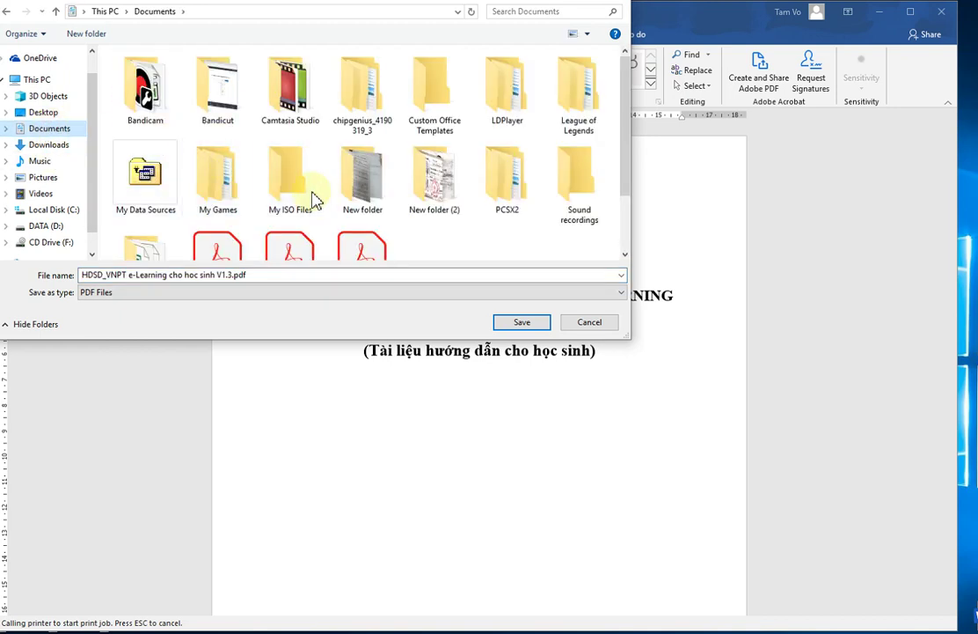
right_click(467, 246)
mouse_move(516, 252)
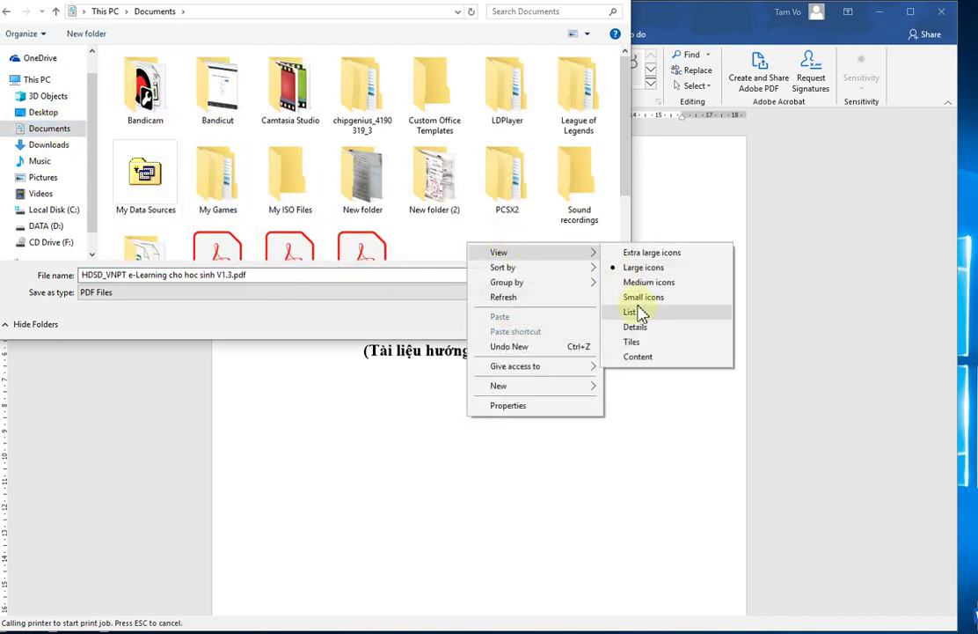
click(634, 313)
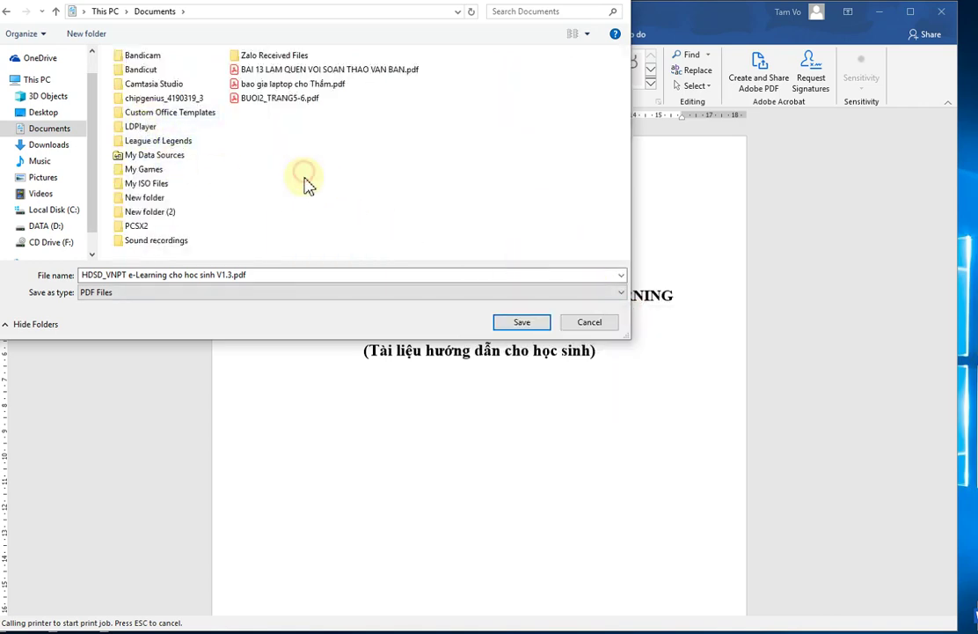
Save the PDF in Documents as HDSD_VNPT e-Learning cho hoc sinh V1.3.pdf and start its creation.
click(293, 271)
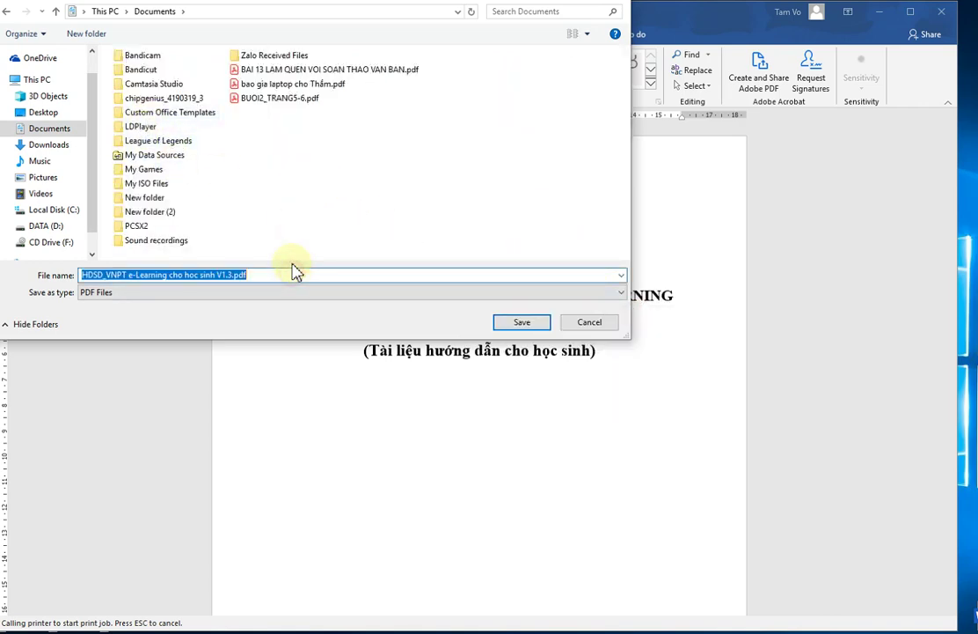
click(523, 324)
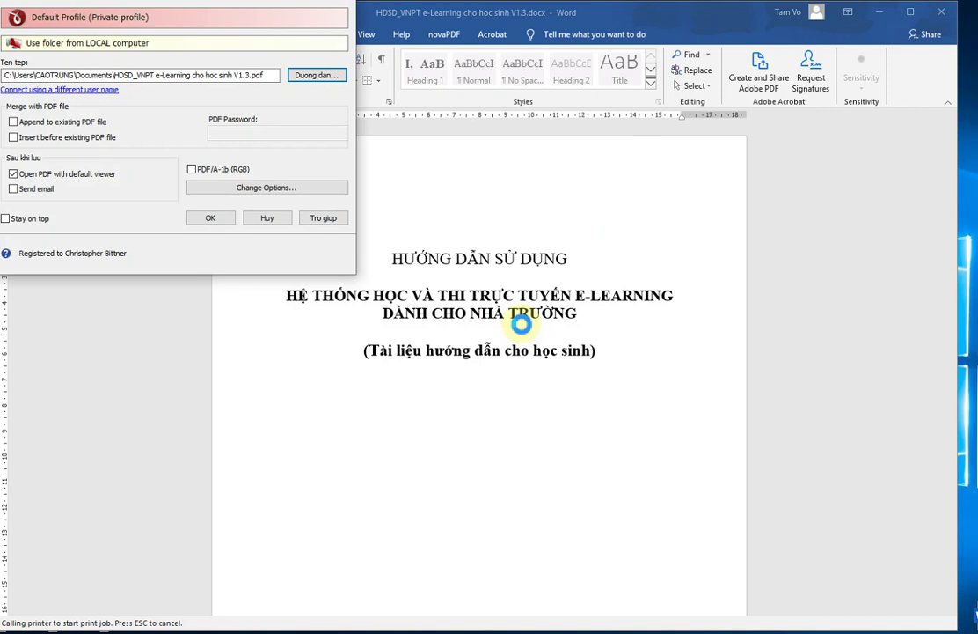
click(209, 220)
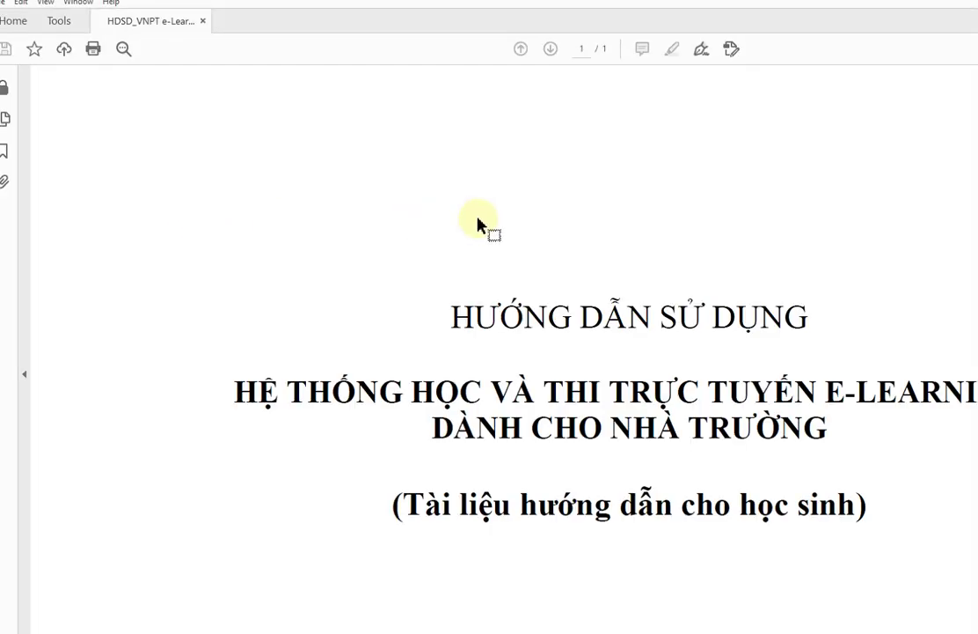
Bring the Adobe Acrobat Pro DC window into full view and look through the exported PDF page.
key(super+Down)
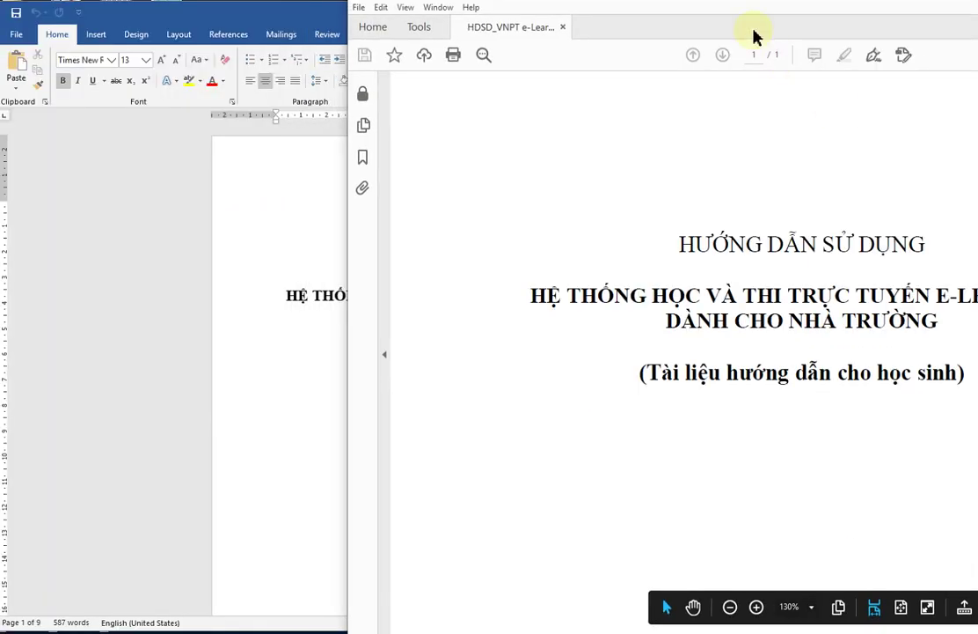
key(super+Up)
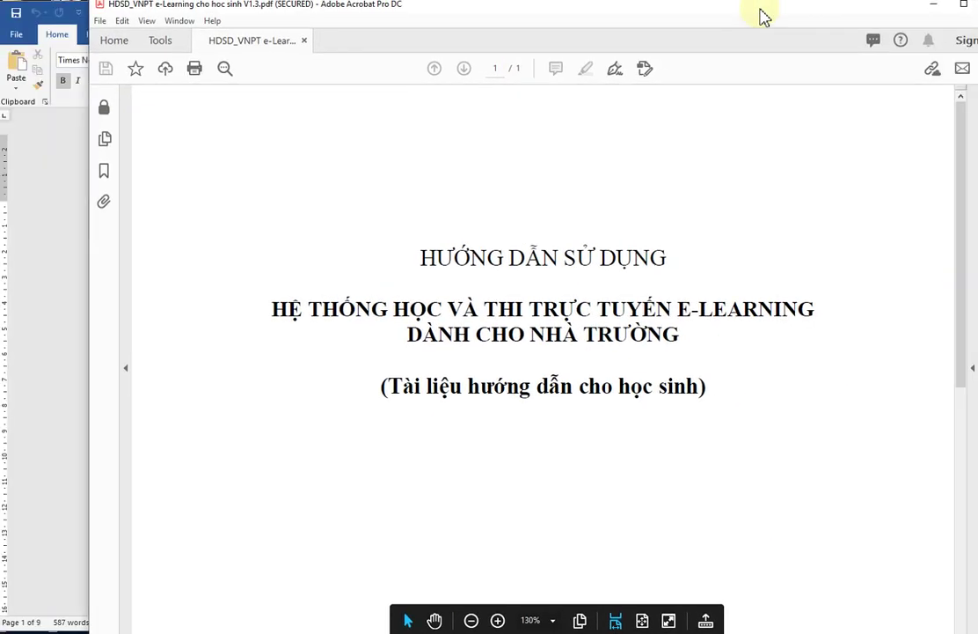
scroll(589, 190, down, 3)
scroll(590, 182, down, 1)
scroll(590, 180, up, 5)
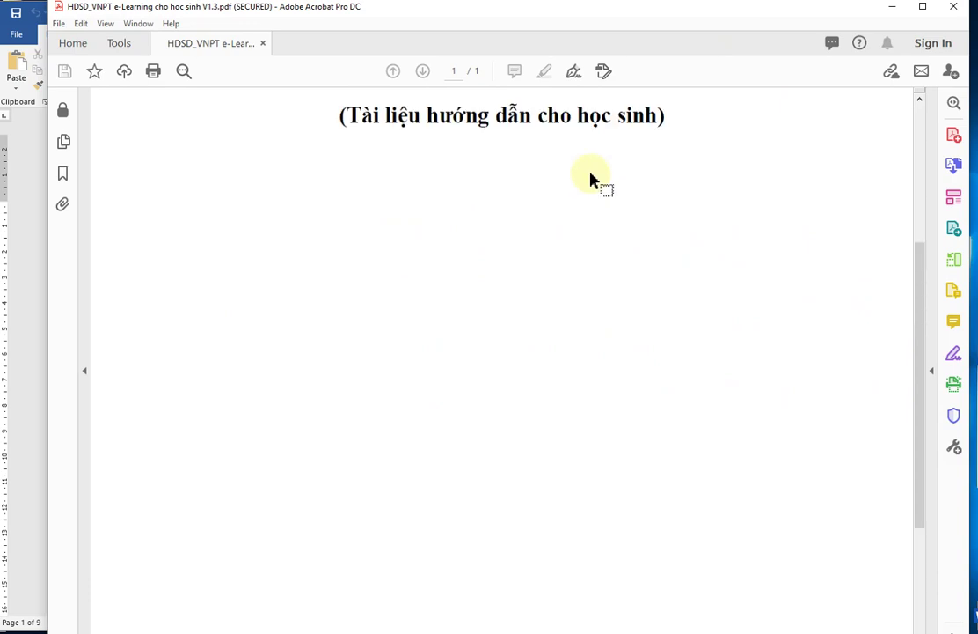